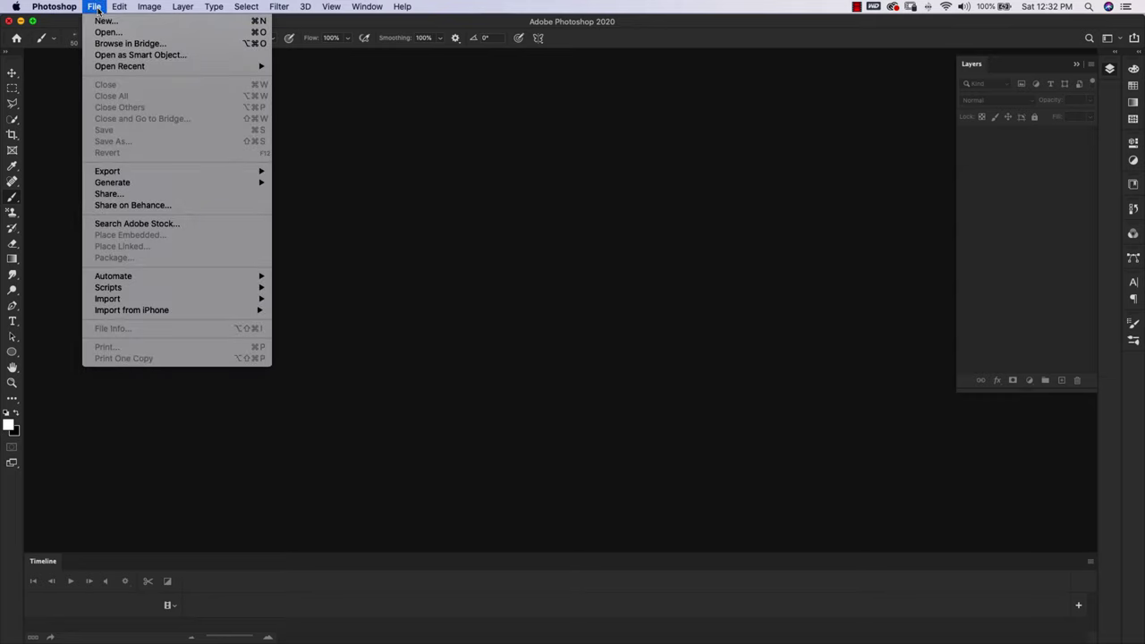
Create a blank 1920×1080 document and add a new empty layer above the Background
left_click(101, 20)
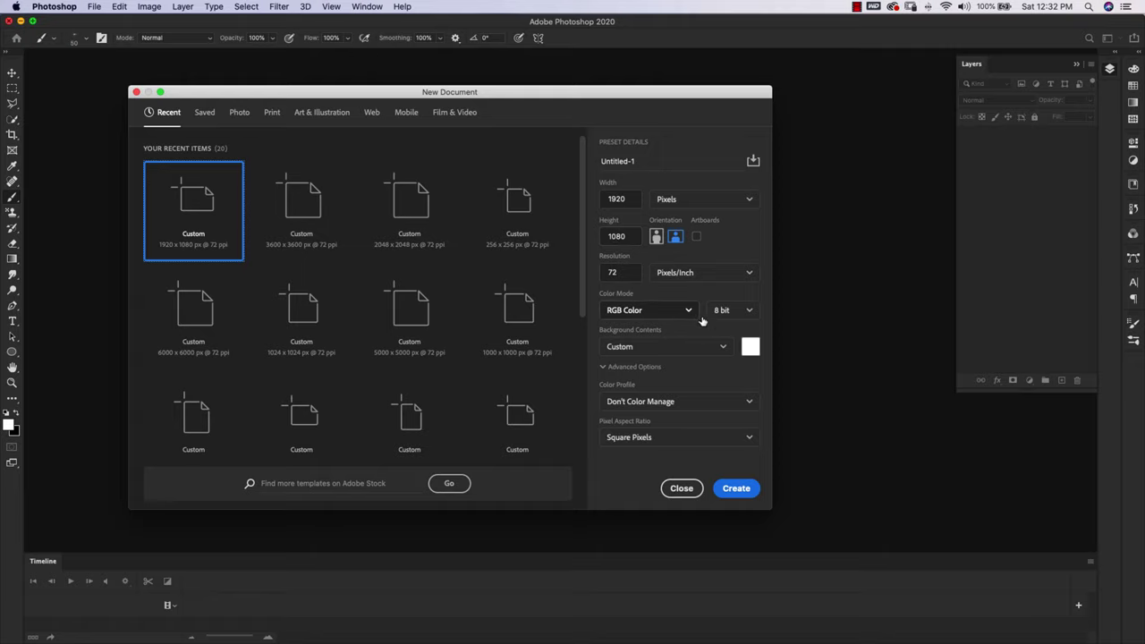
left_click(739, 488)
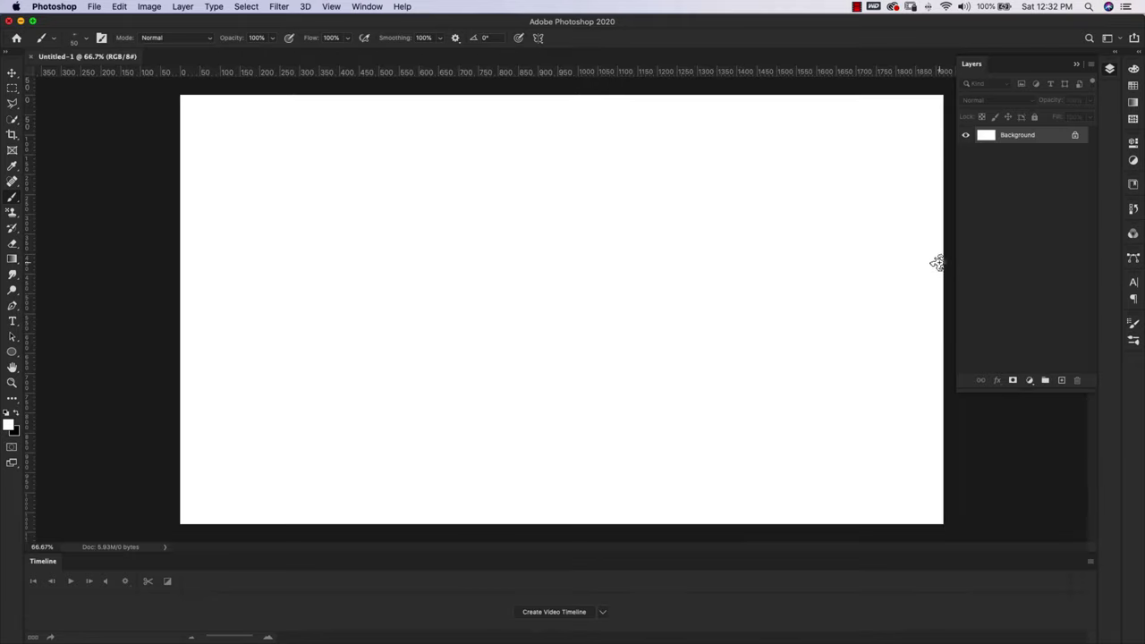
left_click(1062, 381)
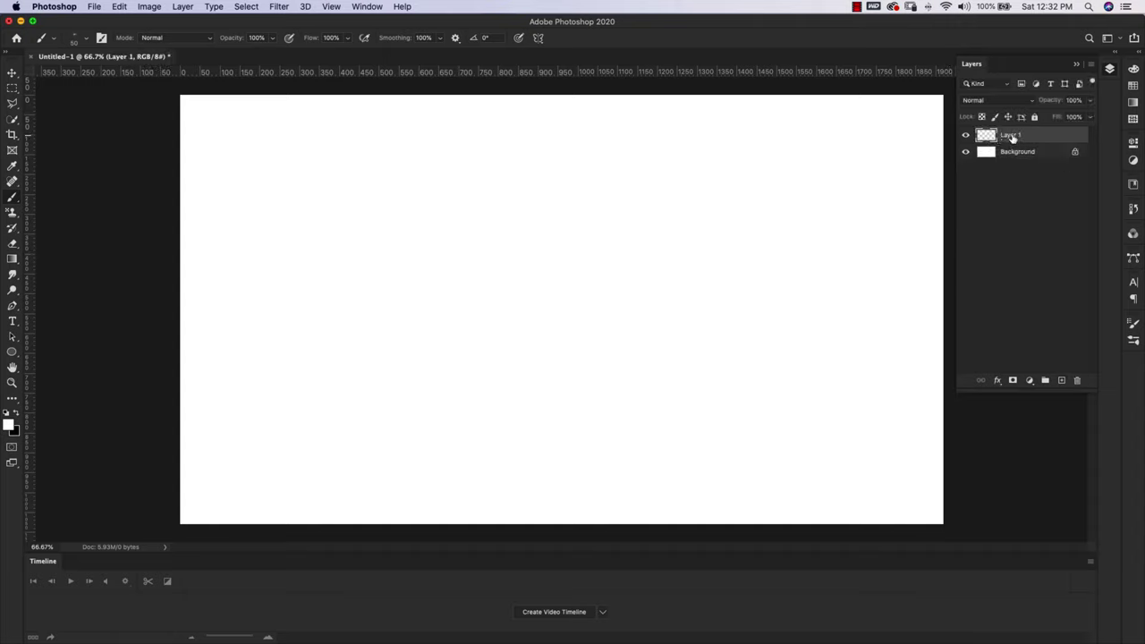
double_click(1011, 136)
Name the layer 'Animation', convert it to a smart object, and open Animation.psb
type("Animation")
key("Return")
right_click(1035, 134)
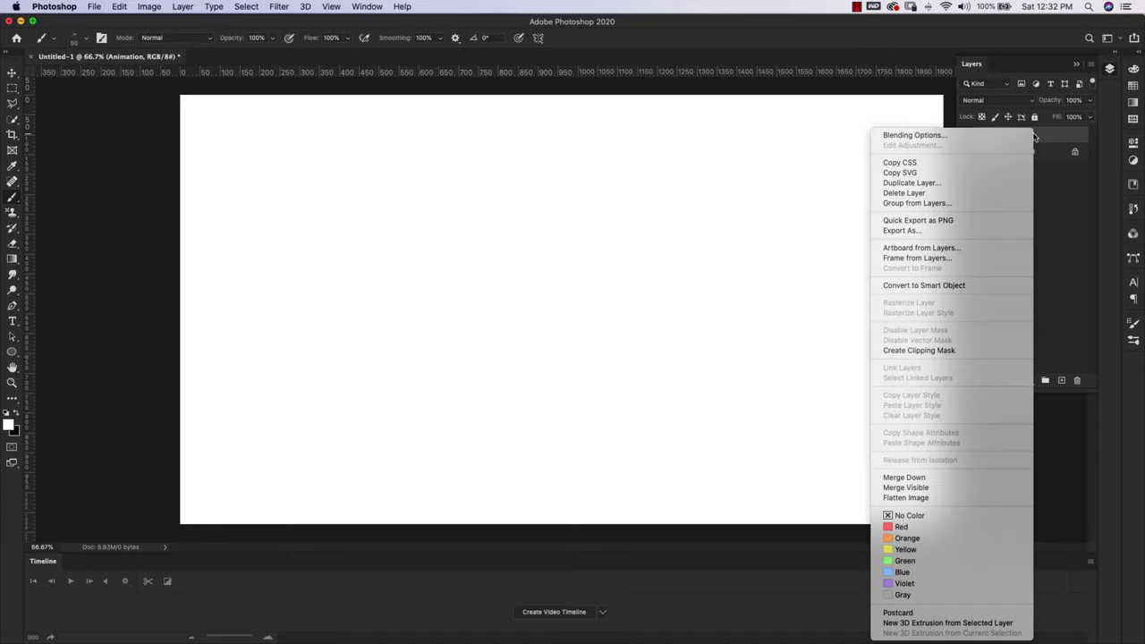
left_click(955, 284)
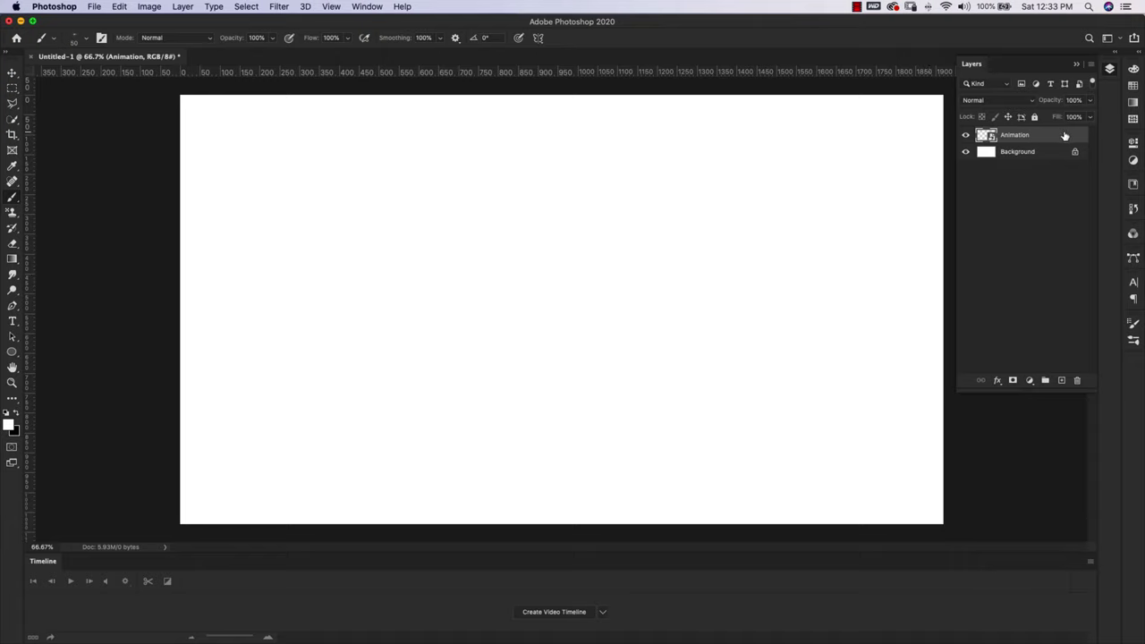
double_click(988, 136)
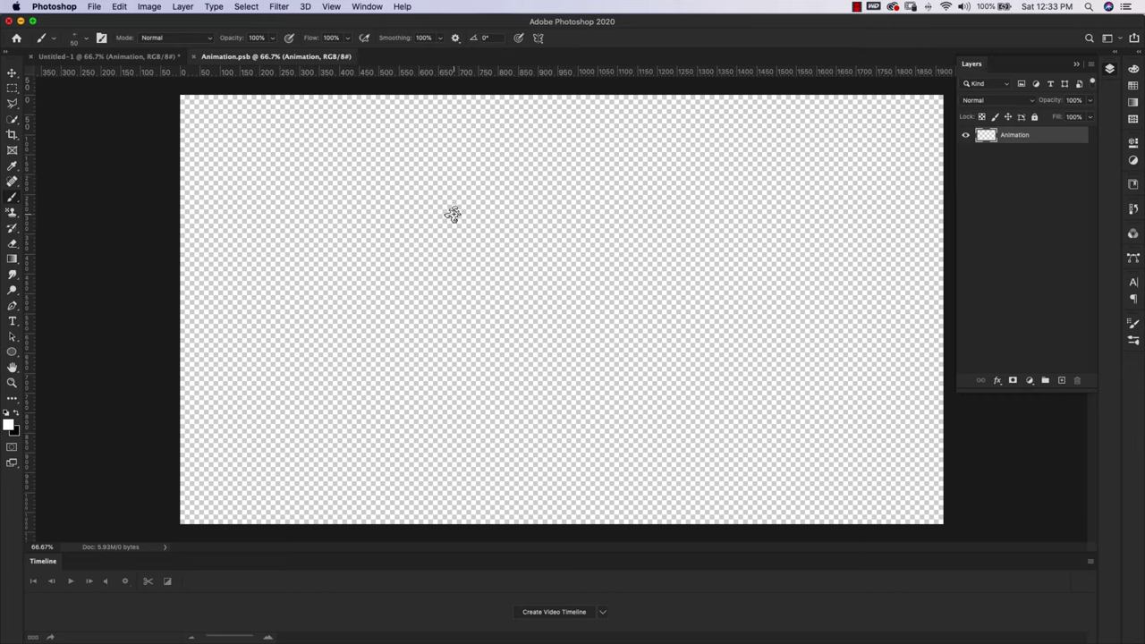
Fill the canvas black, add an empty layer, and select a star brush from the Stars set
key("super+BackSpace")
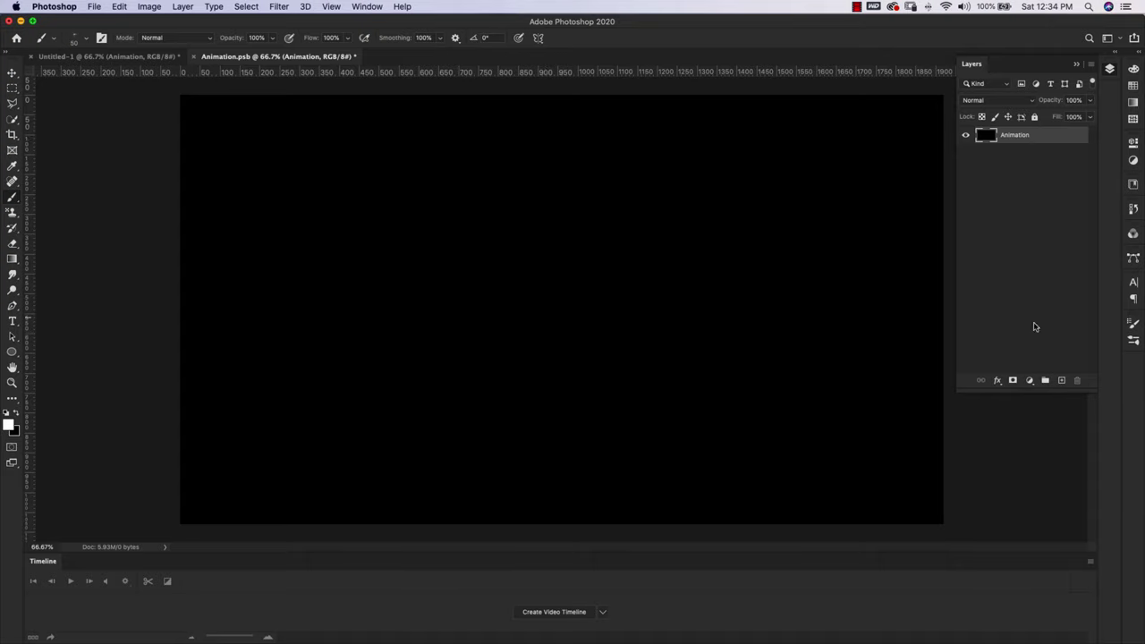
left_click(1062, 381)
left_click(1134, 342)
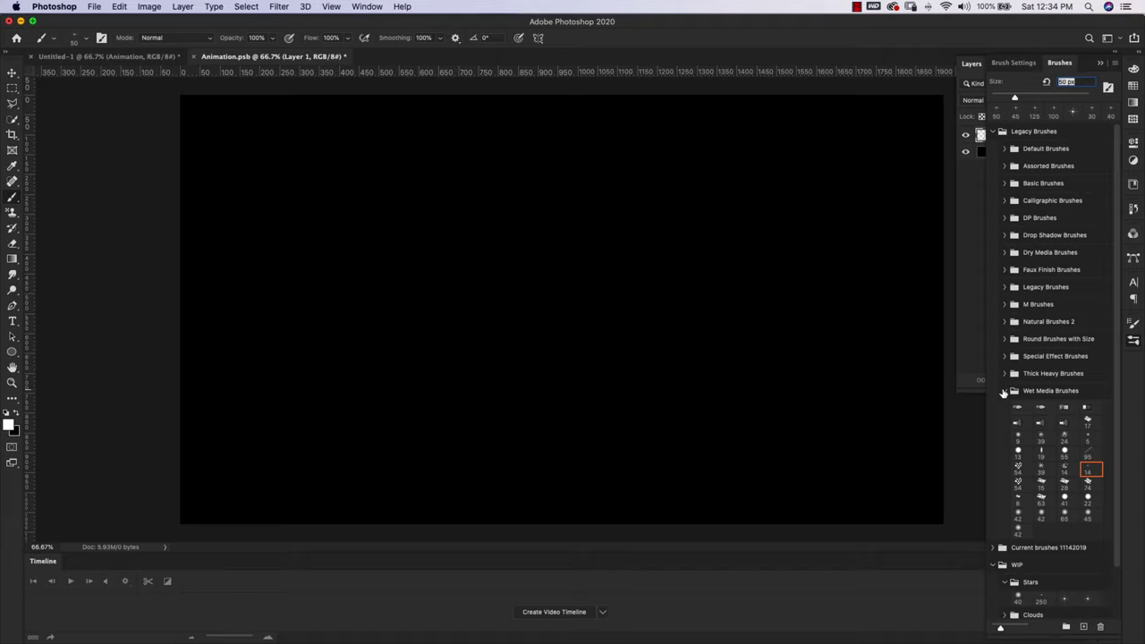
left_click(1004, 391)
left_click(1091, 461)
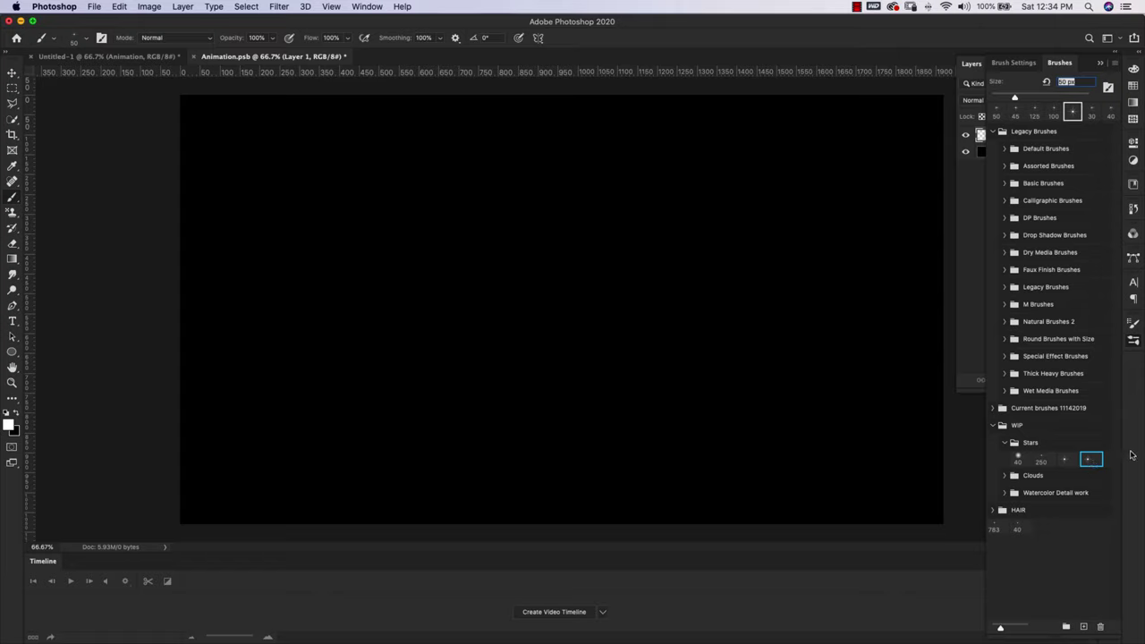
left_click(1099, 62)
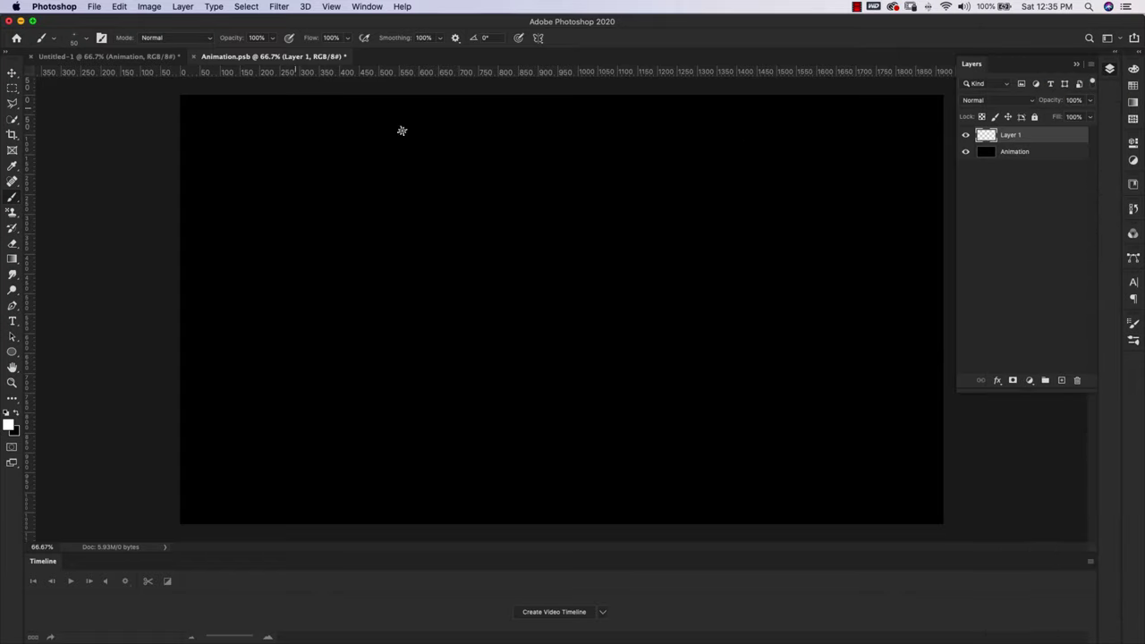
Paint star sparkles on Layer 1, then add Layer 2 and paint stars with a 70 px brush
mouse_move(918, 99)
left_mouse_down()
mouse_move(987, 248)
mouse_move(861, 351)
mouse_move(438, 228)
mouse_move(269, 376)
mouse_move(904, 452)
mouse_move(476, 433)
mouse_move(307, 526)
mouse_move(277, 375)
mouse_move(962, 549)
mouse_move(417, 487)
mouse_move(497, 334)
mouse_move(791, 101)
mouse_move(362, 128)
left_mouse_up()
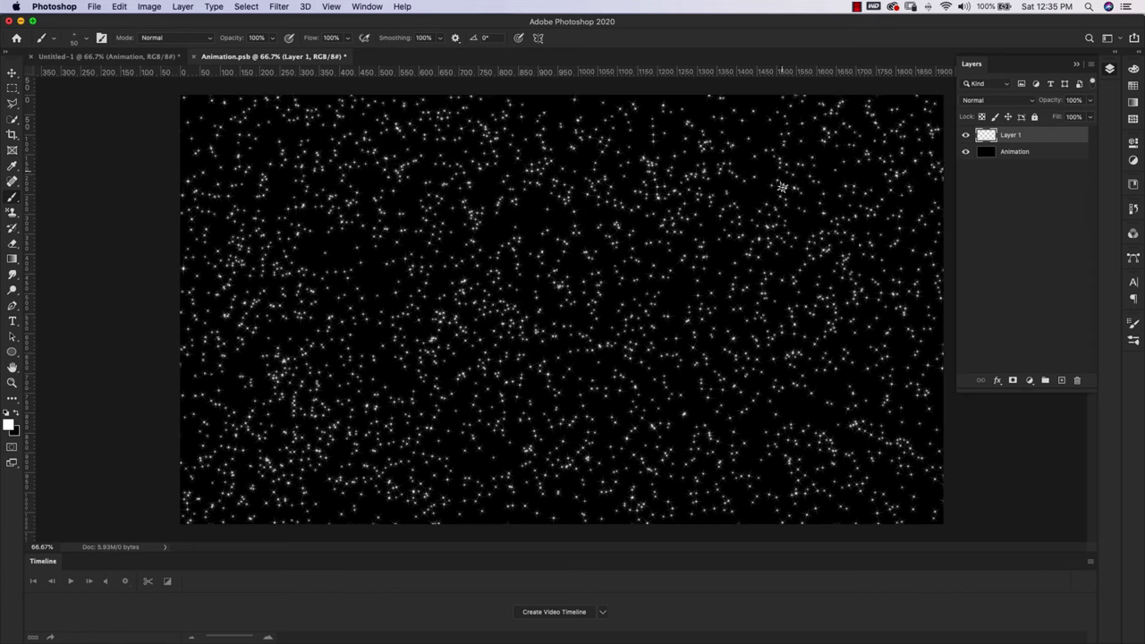
left_click(1062, 381)
key("bracketright")
key("bracketright")
mouse_move(907, 106)
left_mouse_down()
mouse_move(586, 80)
mouse_move(829, 340)
mouse_move(599, 267)
mouse_move(774, 435)
mouse_move(743, 532)
mouse_move(346, 419)
mouse_move(321, 496)
mouse_move(183, 176)
mouse_move(296, 97)
mouse_move(563, 418)
left_mouse_up()
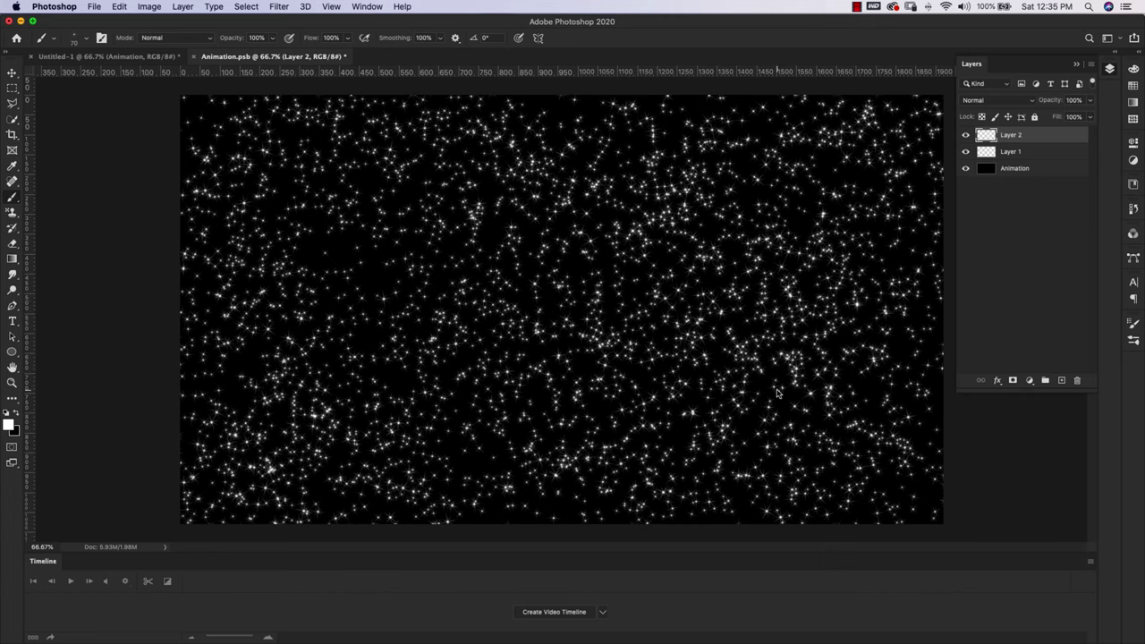
Hide Layer 1 and paint more sparkles on Layer 2, including large 125 px stars
left_click(965, 151)
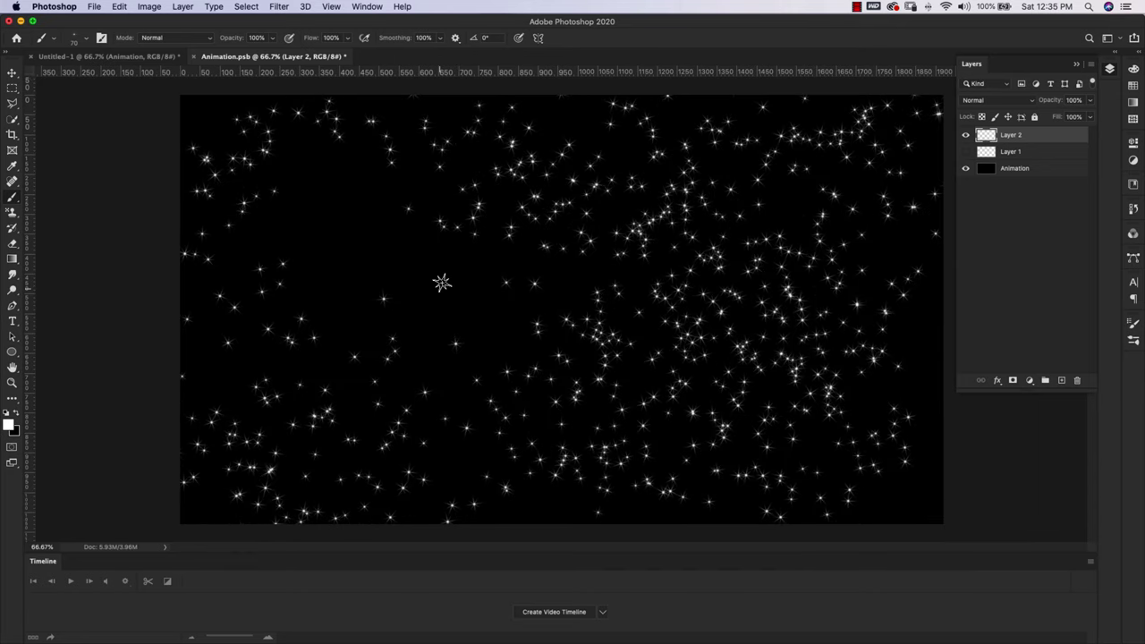
mouse_move(382, 202)
left_mouse_down()
mouse_move(529, 366)
mouse_move(441, 311)
mouse_move(219, 373)
mouse_move(227, 532)
mouse_move(869, 498)
mouse_move(919, 338)
mouse_move(933, 138)
mouse_move(468, 120)
mouse_move(315, 168)
mouse_move(358, 235)
left_mouse_up()
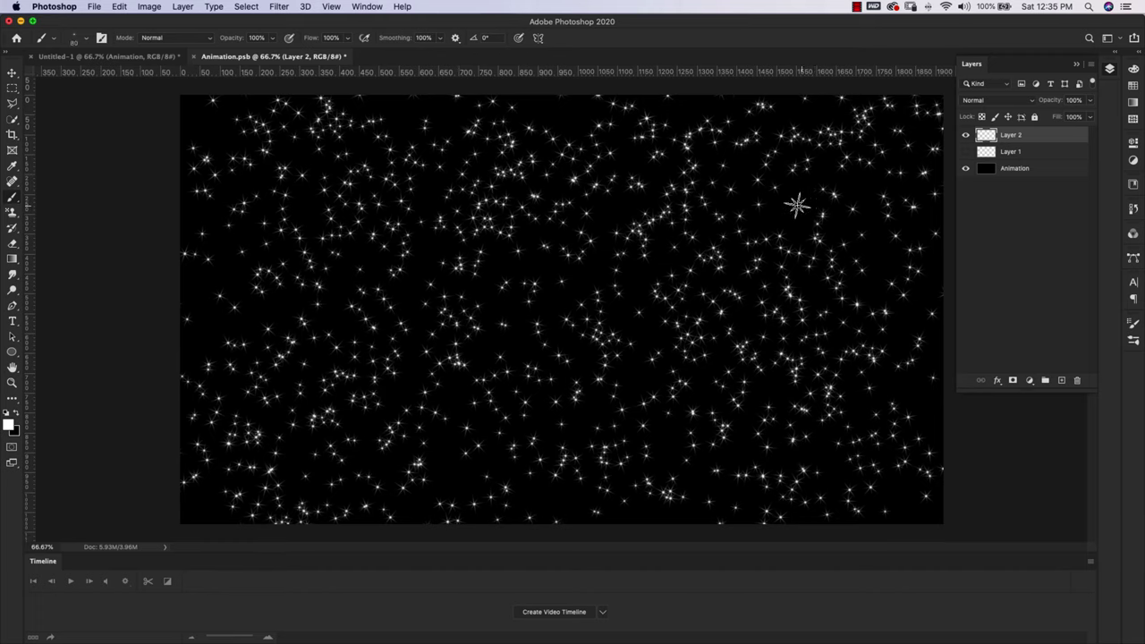
key("bracketright")
key("bracketright")
key("bracketright")
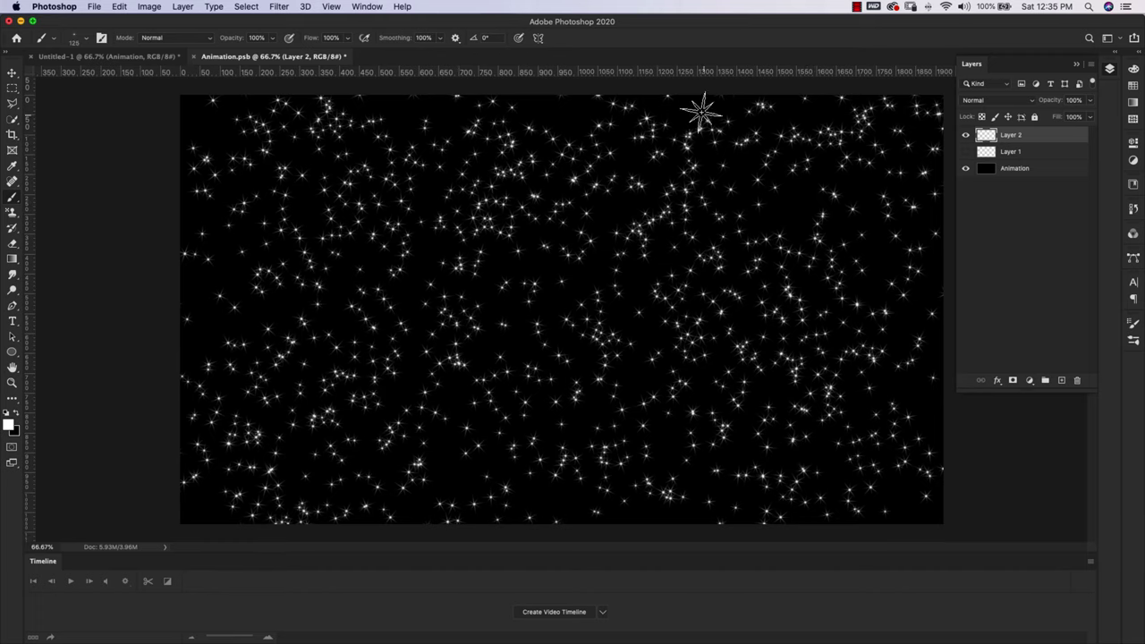
mouse_move(752, 120)
left_mouse_down()
mouse_move(859, 101)
mouse_move(858, 169)
mouse_move(650, 182)
mouse_move(847, 407)
mouse_move(571, 259)
mouse_move(422, 260)
mouse_move(288, 321)
mouse_move(165, 510)
mouse_move(253, 491)
mouse_move(212, 539)
mouse_move(621, 512)
left_mouse_up()
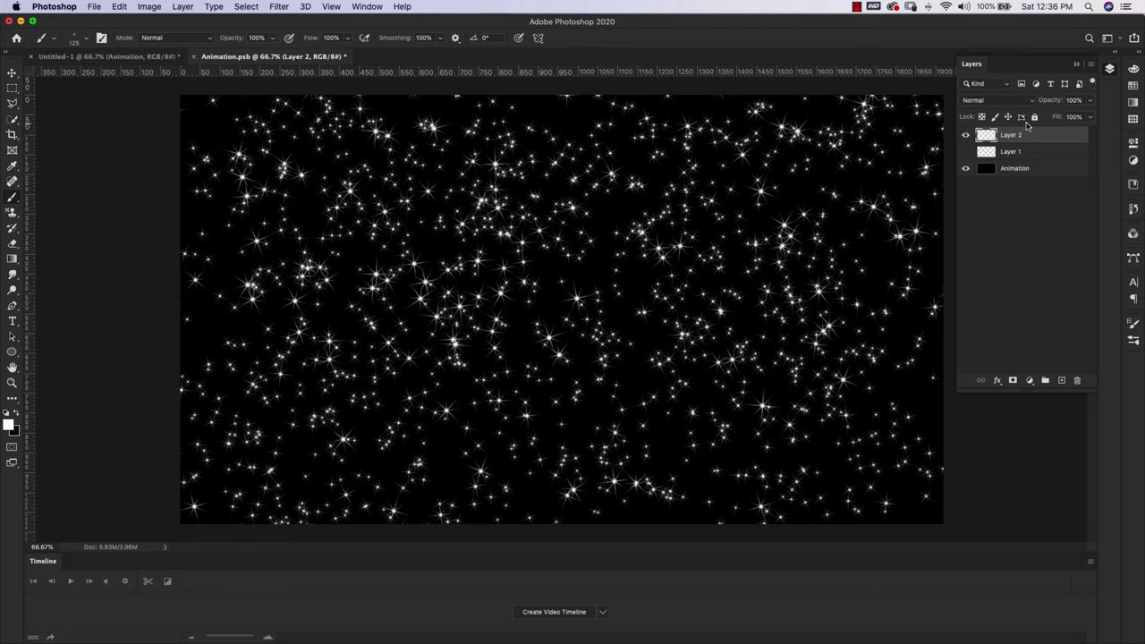
Apply an Outer Glow layer style to Layer 2
double_click(1073, 136)
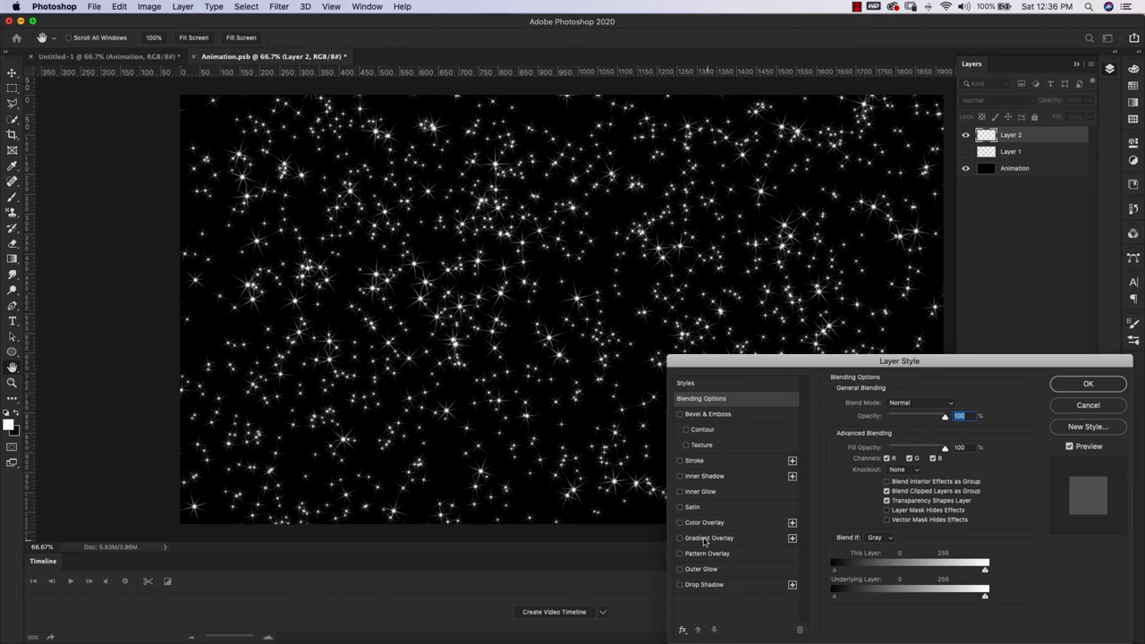
left_click(701, 570)
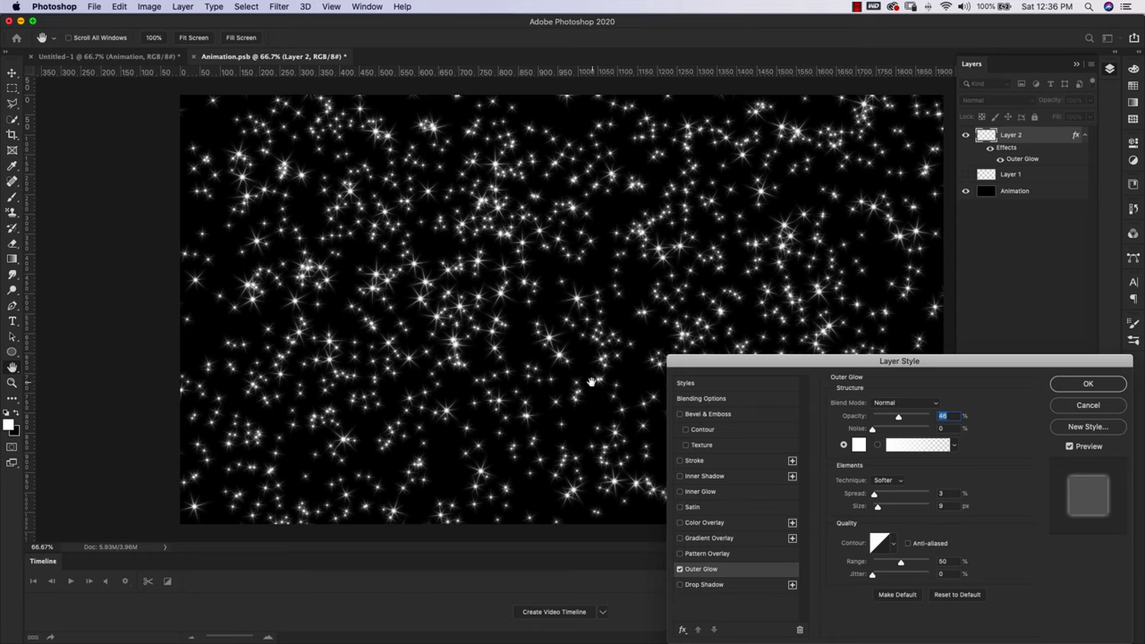
left_click(679, 570)
left_click(679, 569)
left_click(1081, 386)
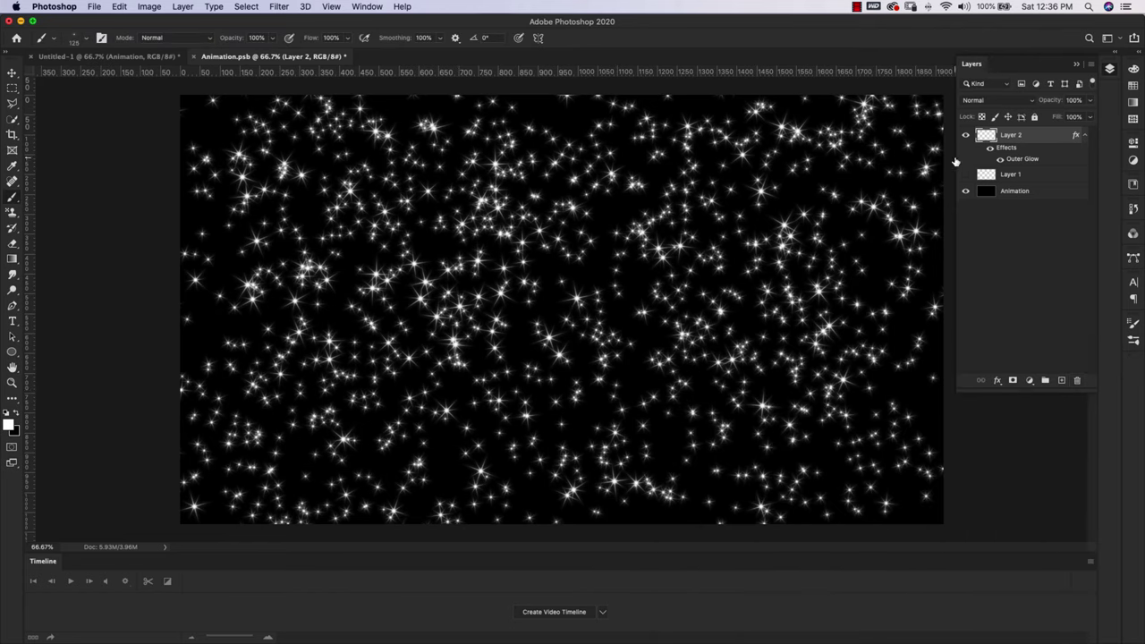
Show Layer 1 and copy the Outer Glow effect onto it, collapsing both effects lists
left_click(1001, 159)
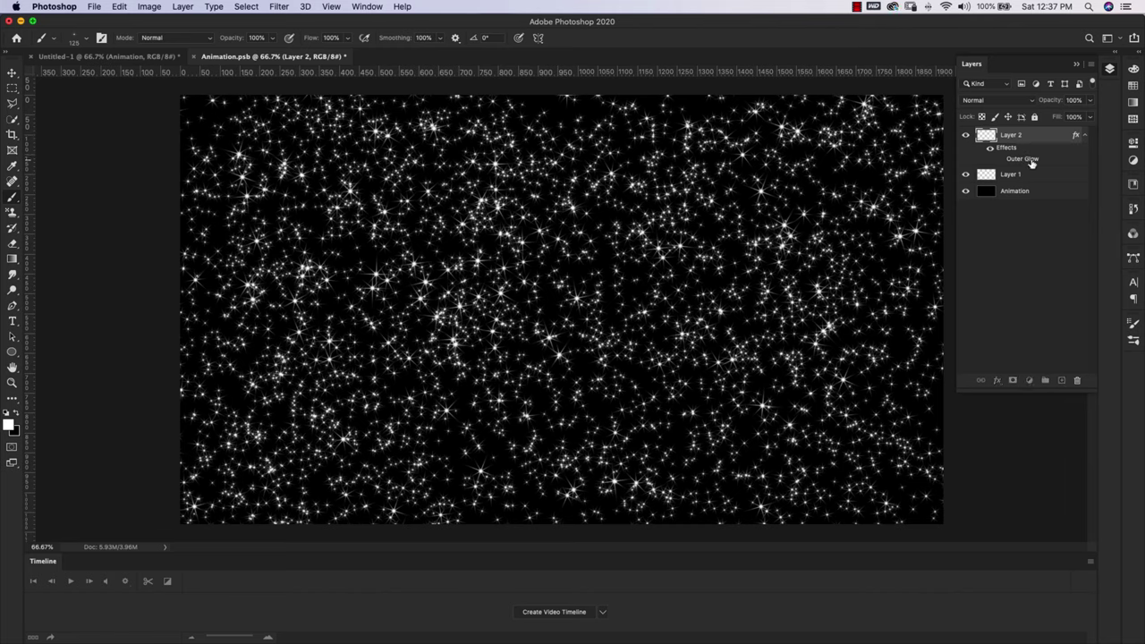
left_click_drag(1032, 162, 1025, 178)
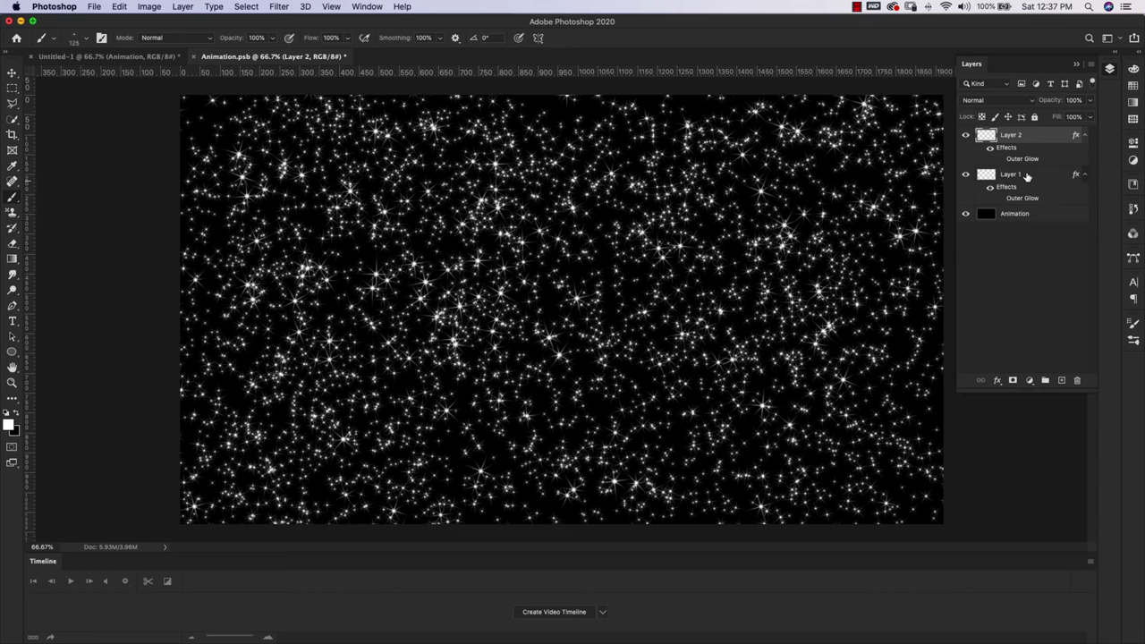
left_click(1083, 176)
left_click(1085, 135)
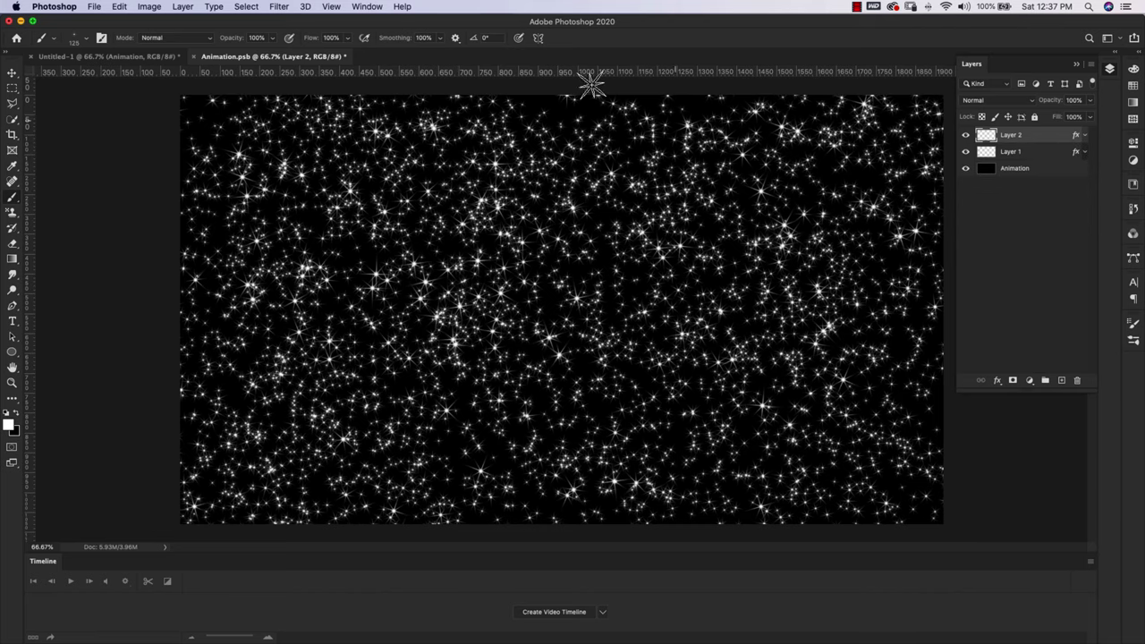
Back in Animation.psb, hide Layer 1 and add a layer mask to Layer 2
left_click(126, 56)
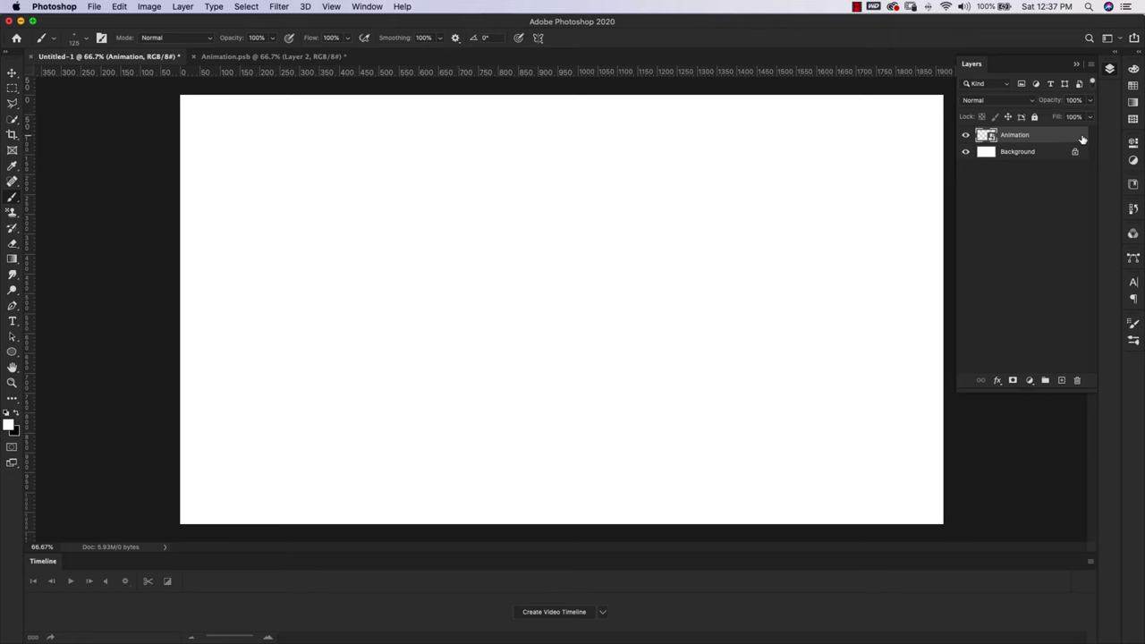
left_click(260, 56)
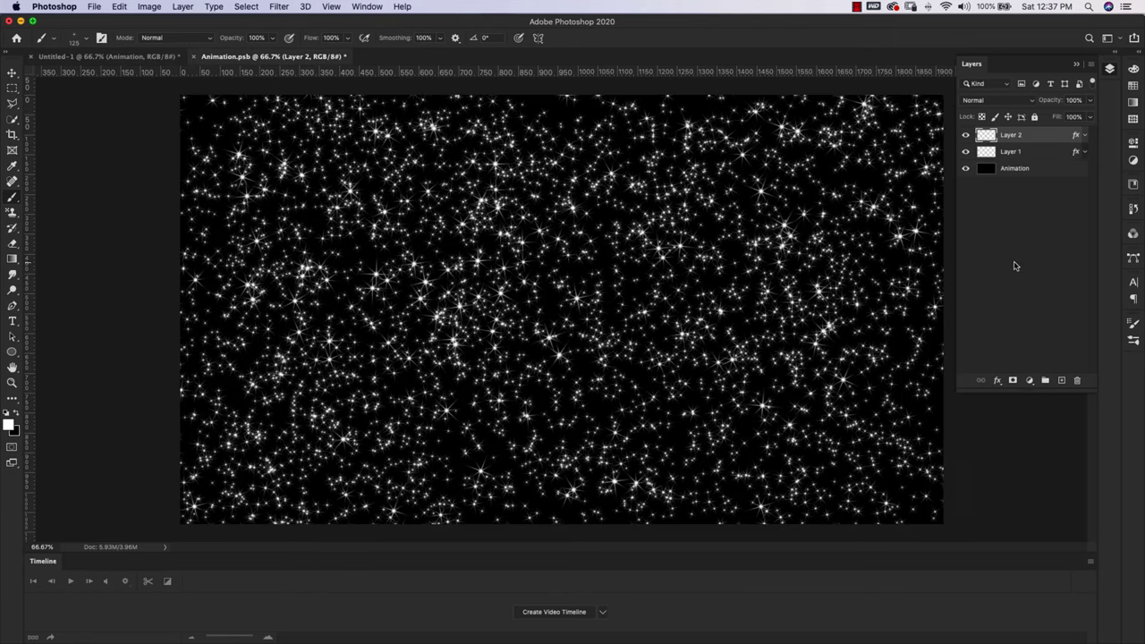
left_click(966, 152)
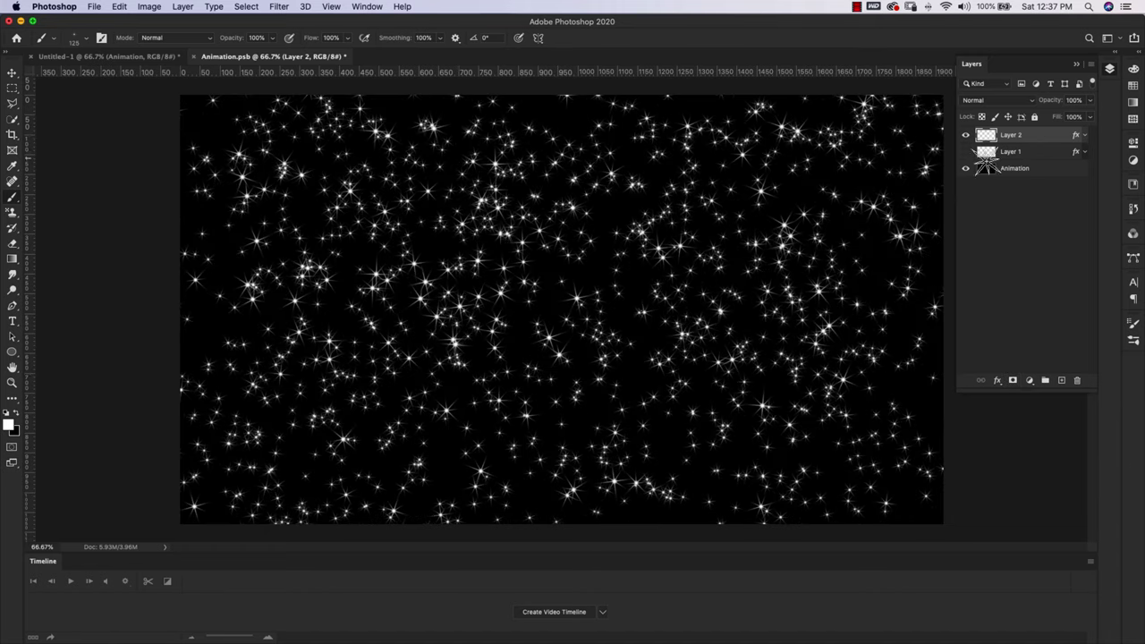
left_click(1013, 381)
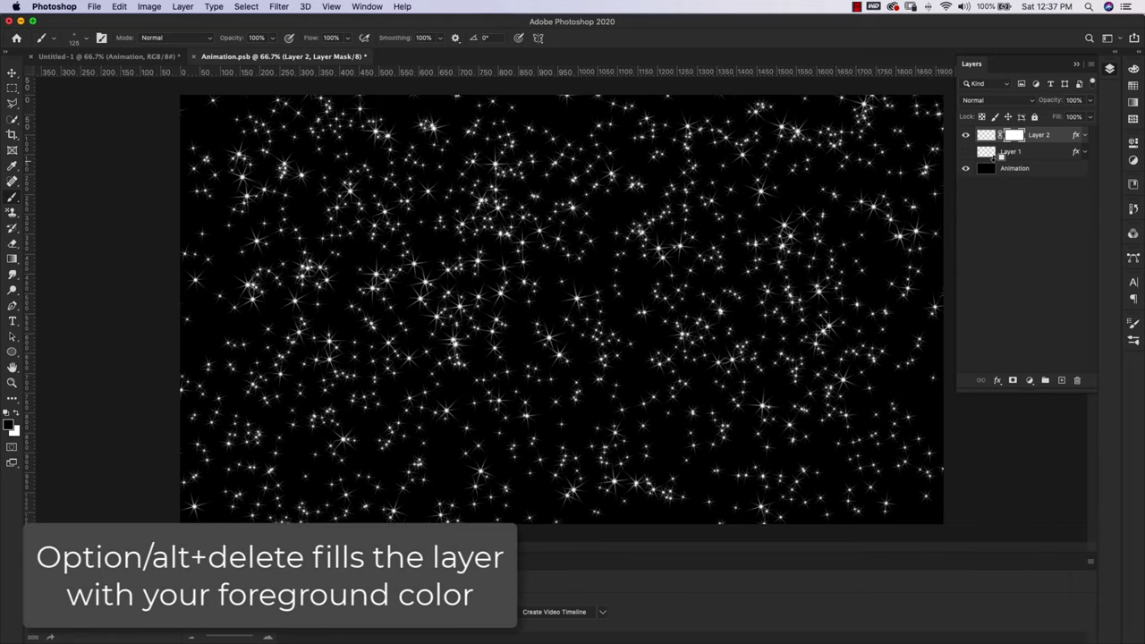
Fill Layer 2's mask with black and choose the 14 px Scattered Dry Brush Small Tip
key("alt+BackSpace")
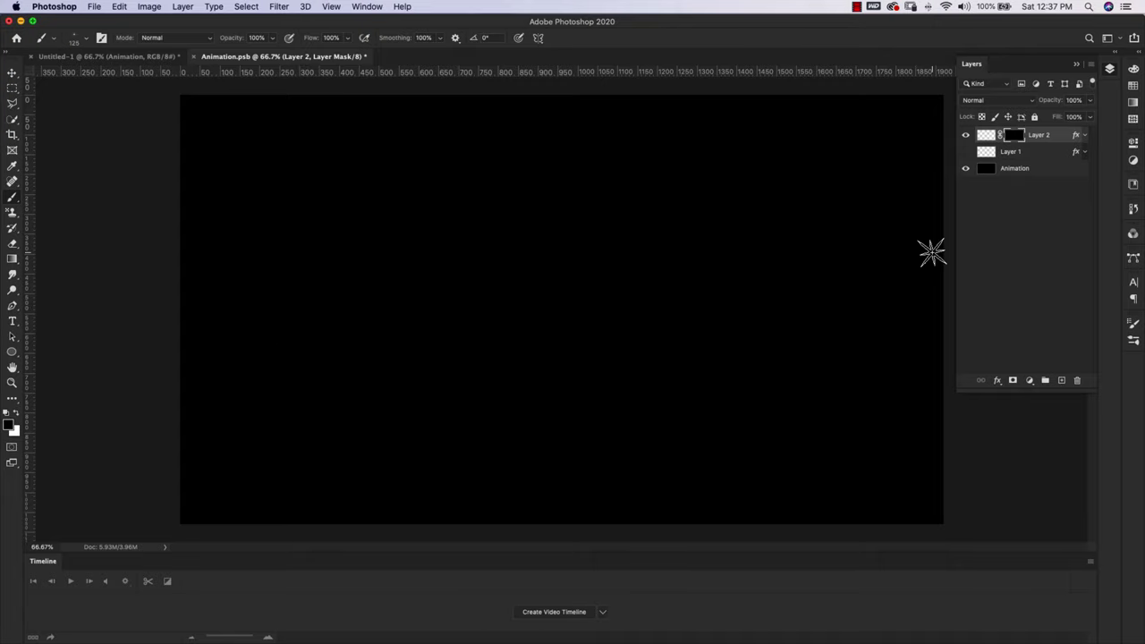
left_click(1134, 341)
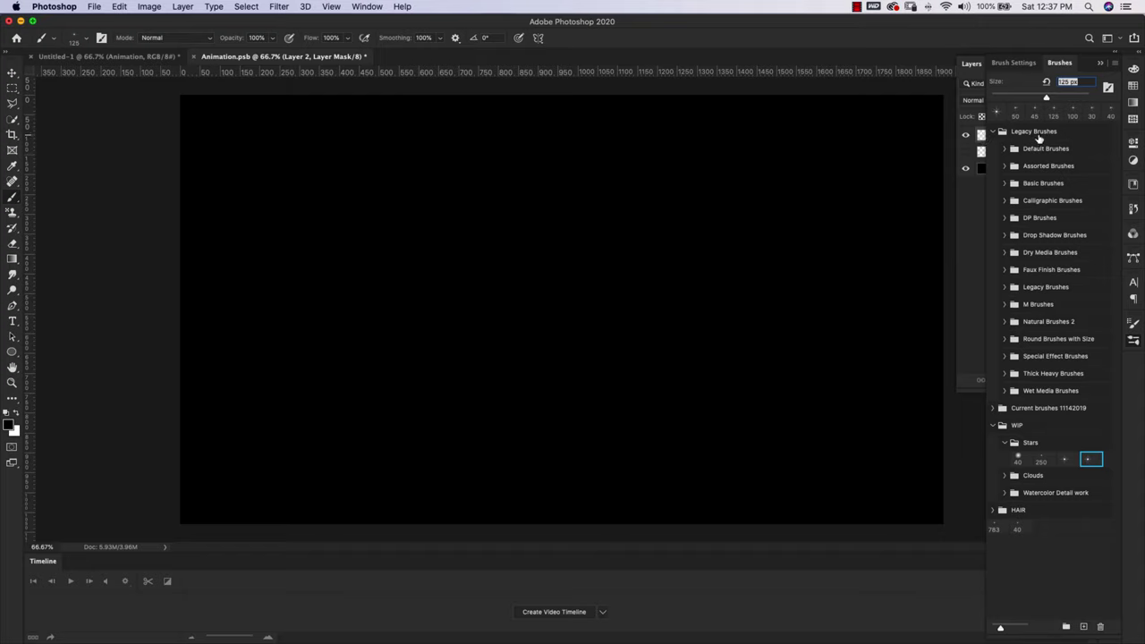
left_click(1004, 391)
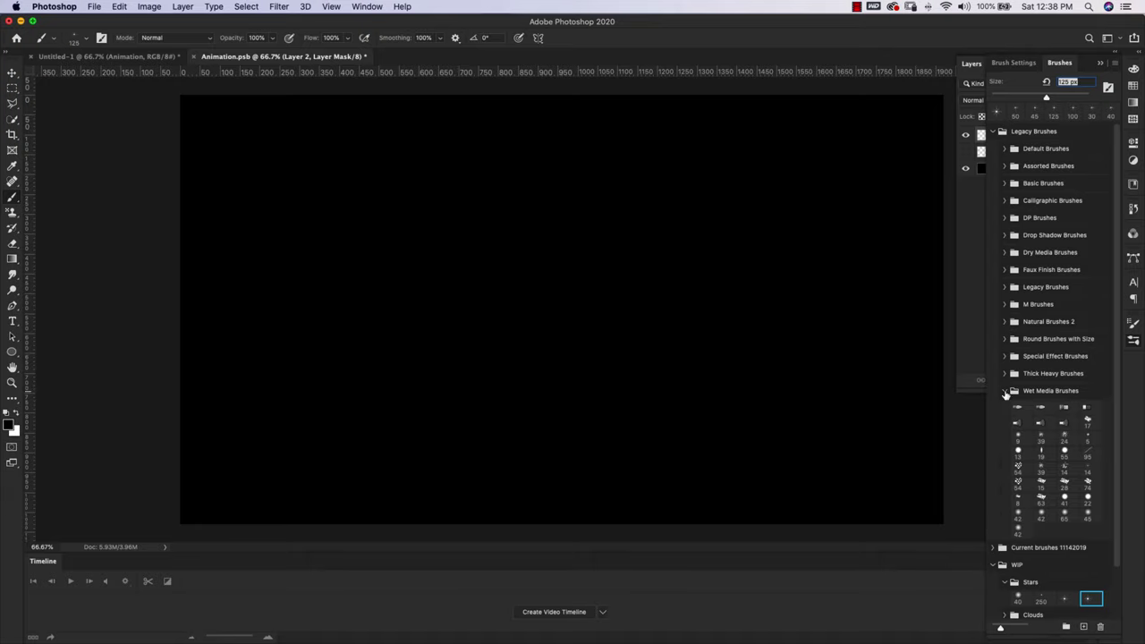
left_click(1090, 473)
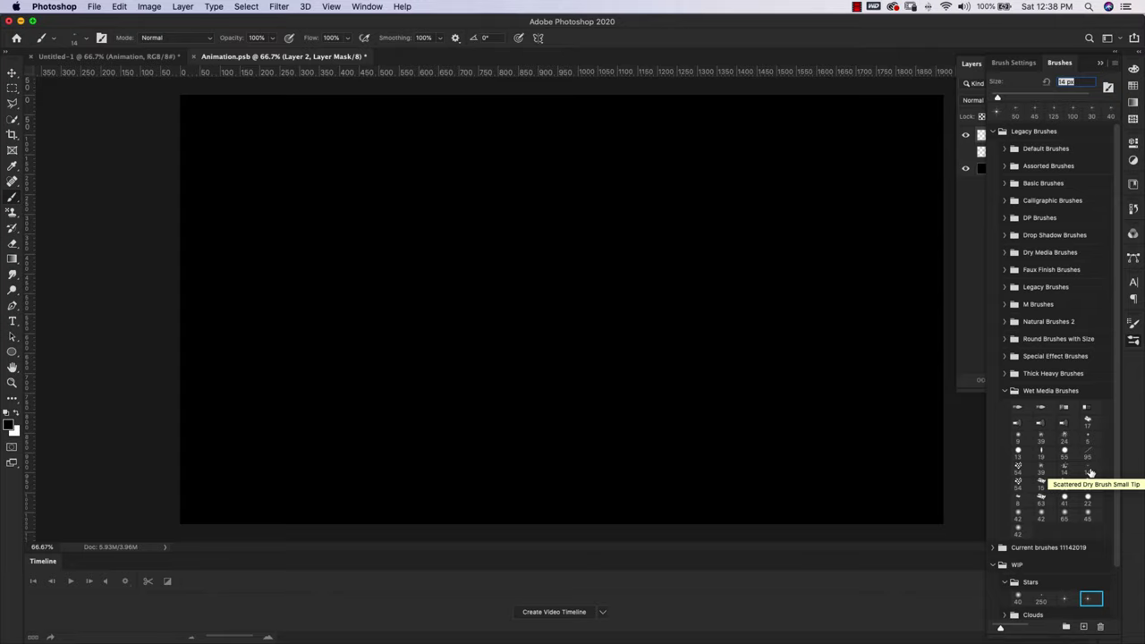
left_click(1090, 472)
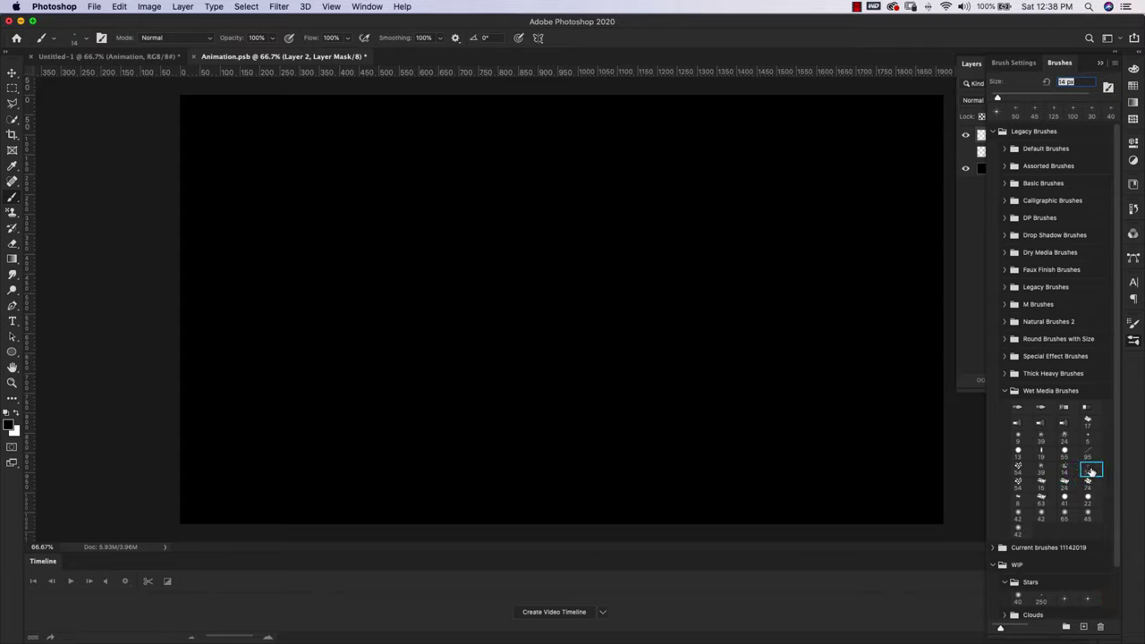
left_click(1102, 64)
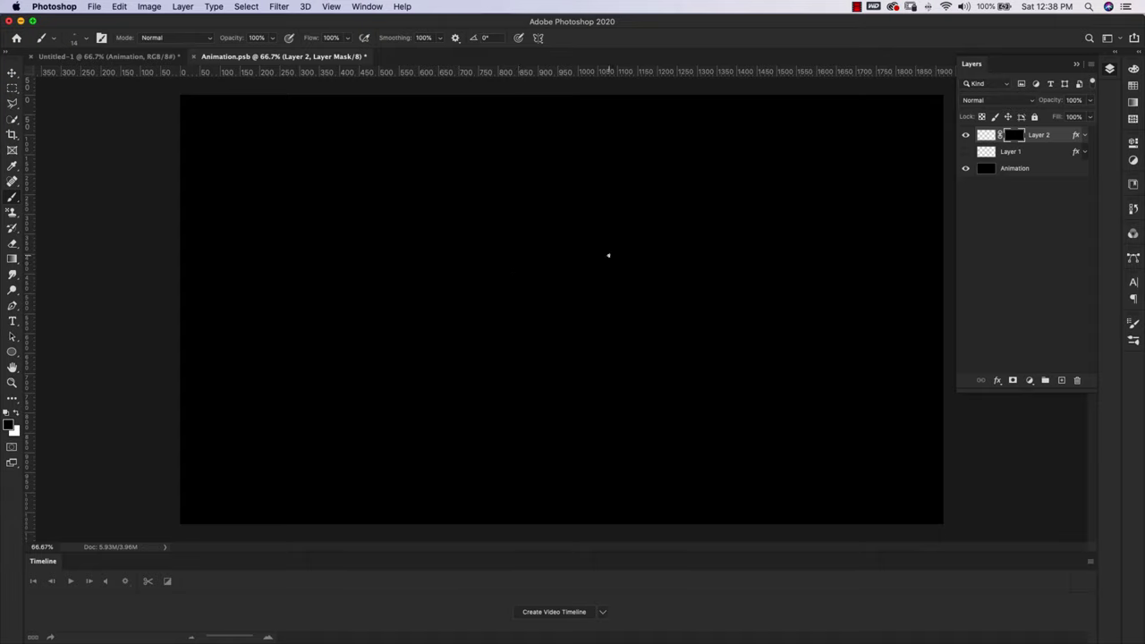
With a slightly larger white brush, paint Layer 2's mask to reveal sparkles across the canvas
key("bracketright")
key("bracketright")
key("x")
left_click_drag(641, 144, 886, 98)
mouse_move(878, 143)
left_mouse_down()
mouse_move(784, 101)
mouse_move(867, 243)
mouse_move(870, 317)
mouse_move(856, 332)
mouse_move(915, 298)
mouse_move(921, 393)
mouse_move(871, 476)
mouse_move(909, 489)
mouse_move(805, 457)
mouse_move(760, 400)
mouse_move(718, 223)
mouse_move(621, 97)
mouse_move(474, 156)
mouse_move(411, 104)
mouse_move(232, 114)
mouse_move(244, 156)
mouse_move(315, 166)
mouse_move(331, 174)
mouse_move(319, 188)
mouse_move(446, 173)
mouse_move(584, 108)
mouse_move(610, 146)
mouse_move(813, 205)
mouse_move(696, 277)
mouse_move(721, 411)
mouse_move(723, 501)
mouse_move(702, 520)
mouse_move(641, 363)
mouse_move(554, 211)
mouse_move(579, 381)
mouse_move(632, 387)
mouse_move(488, 210)
mouse_move(435, 250)
mouse_move(360, 239)
mouse_move(456, 333)
mouse_move(440, 423)
mouse_move(543, 515)
mouse_move(392, 505)
mouse_move(193, 519)
mouse_move(206, 460)
mouse_move(202, 329)
mouse_move(183, 196)
mouse_move(309, 265)
mouse_move(403, 359)
mouse_move(374, 429)
left_mouse_up()
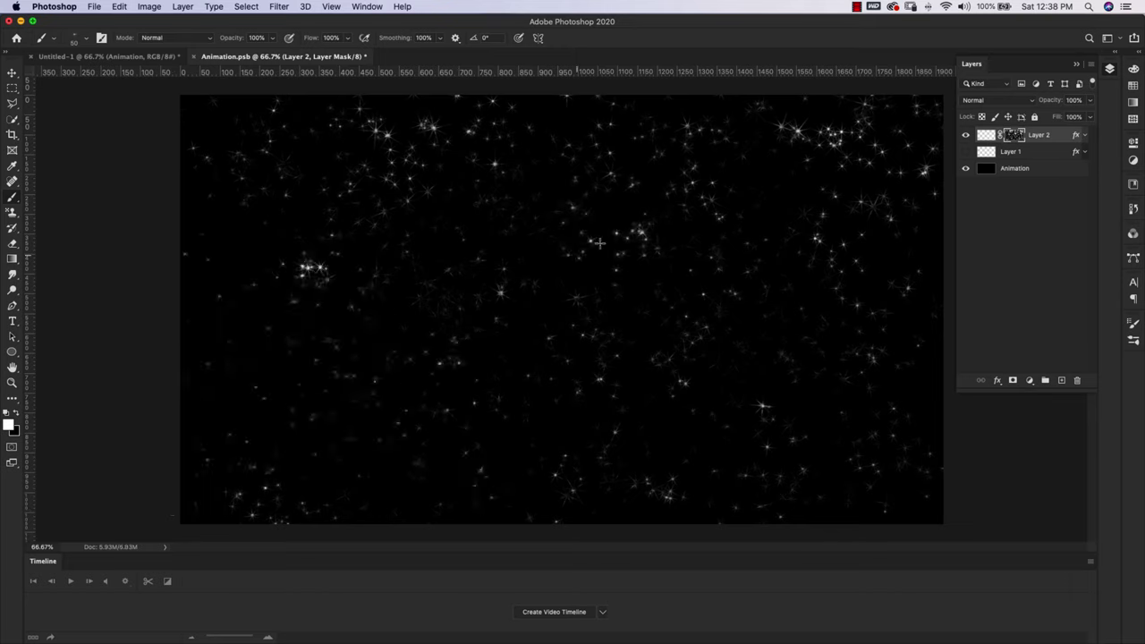
mouse_move(562, 364)
left_mouse_down()
mouse_move(422, 413)
mouse_move(238, 380)
mouse_move(265, 453)
mouse_move(582, 469)
mouse_move(699, 426)
mouse_move(723, 316)
mouse_move(772, 274)
mouse_move(855, 354)
mouse_move(857, 431)
mouse_move(933, 513)
left_mouse_up()
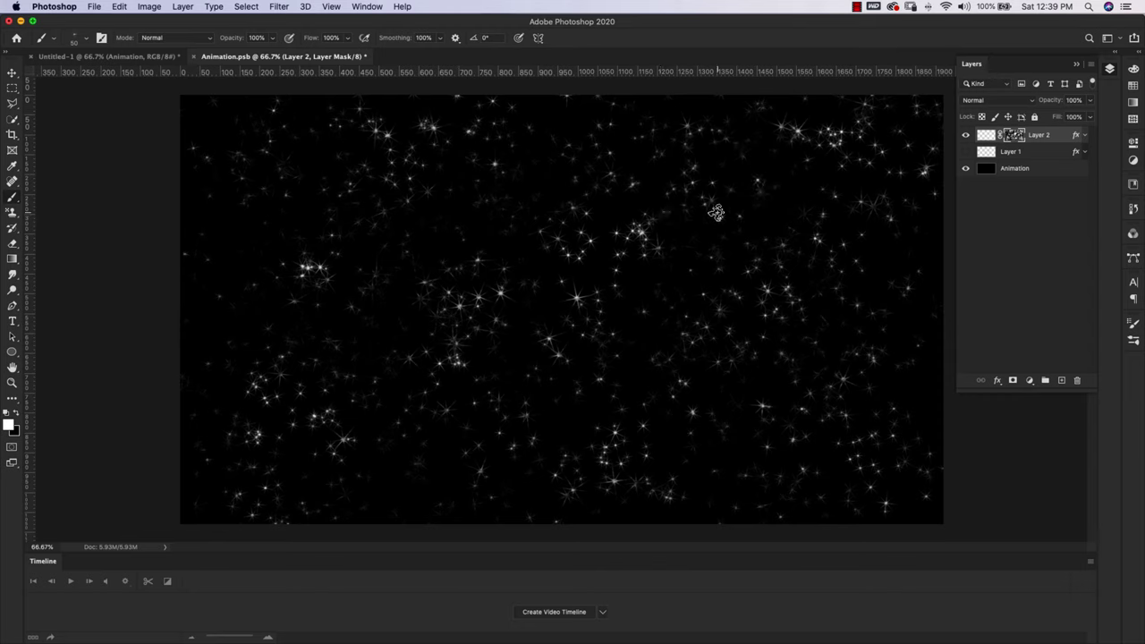
mouse_move(528, 167)
left_mouse_down()
mouse_move(356, 178)
mouse_move(240, 143)
mouse_move(194, 229)
mouse_move(190, 290)
mouse_move(215, 348)
mouse_move(205, 445)
mouse_move(425, 439)
mouse_move(464, 498)
mouse_move(383, 388)
mouse_move(365, 256)
left_mouse_up()
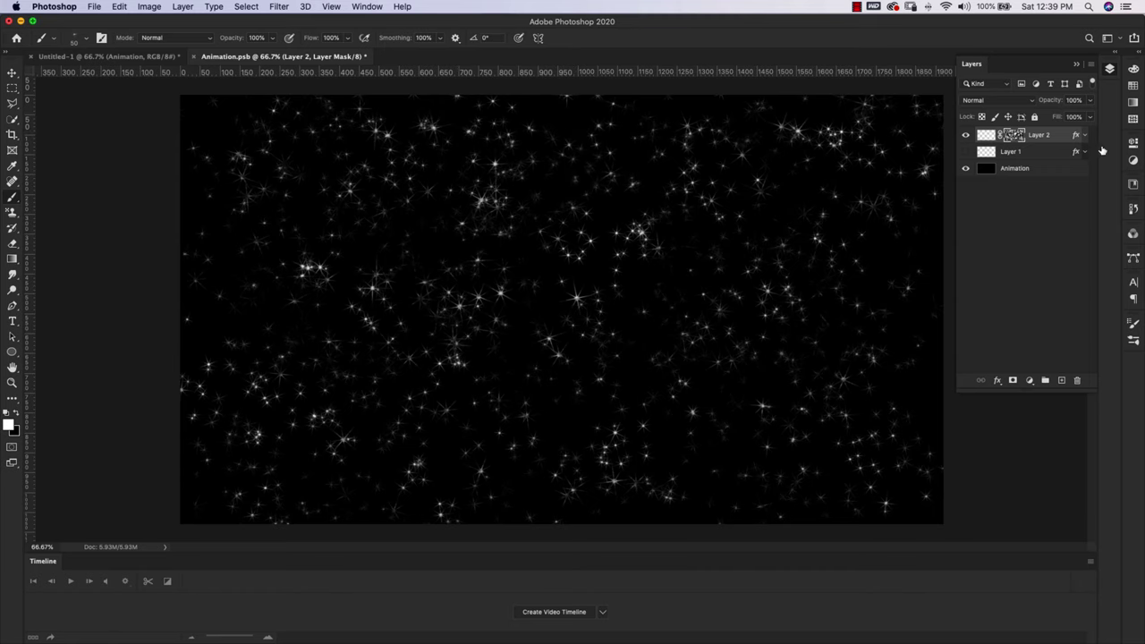
Hide Layer 2, show Layer 1, and make Layer 1 the active layer
left_click(966, 134)
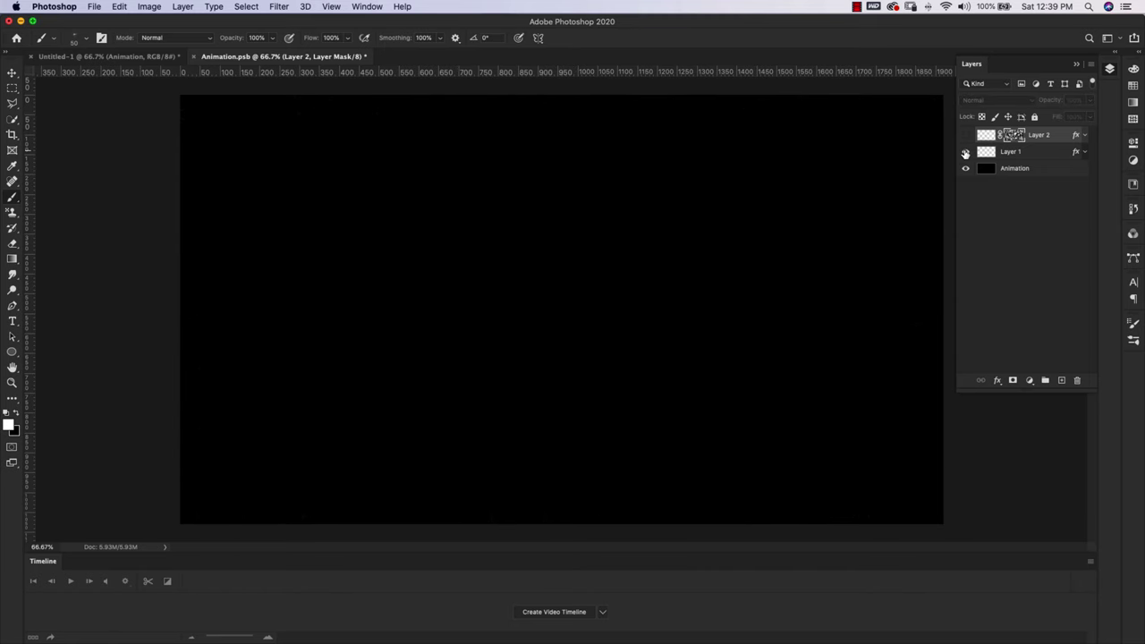
left_click(966, 152)
left_click(1039, 153)
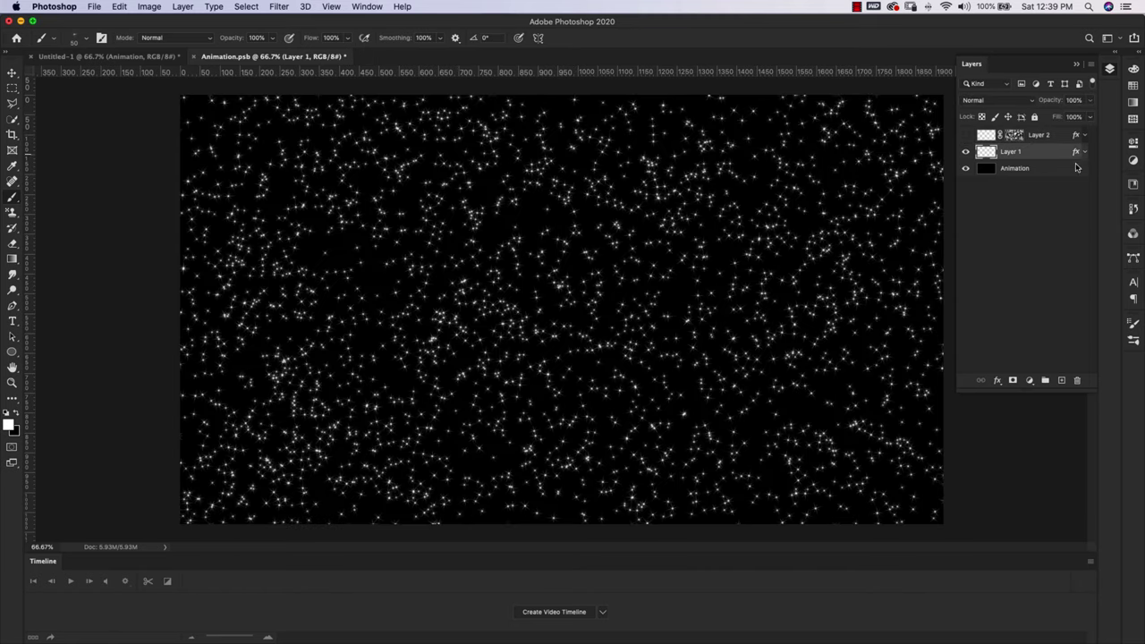
Add a black-filled mask to Layer 1, paint its sparkles back in, and show Layer 2
left_click(1011, 380)
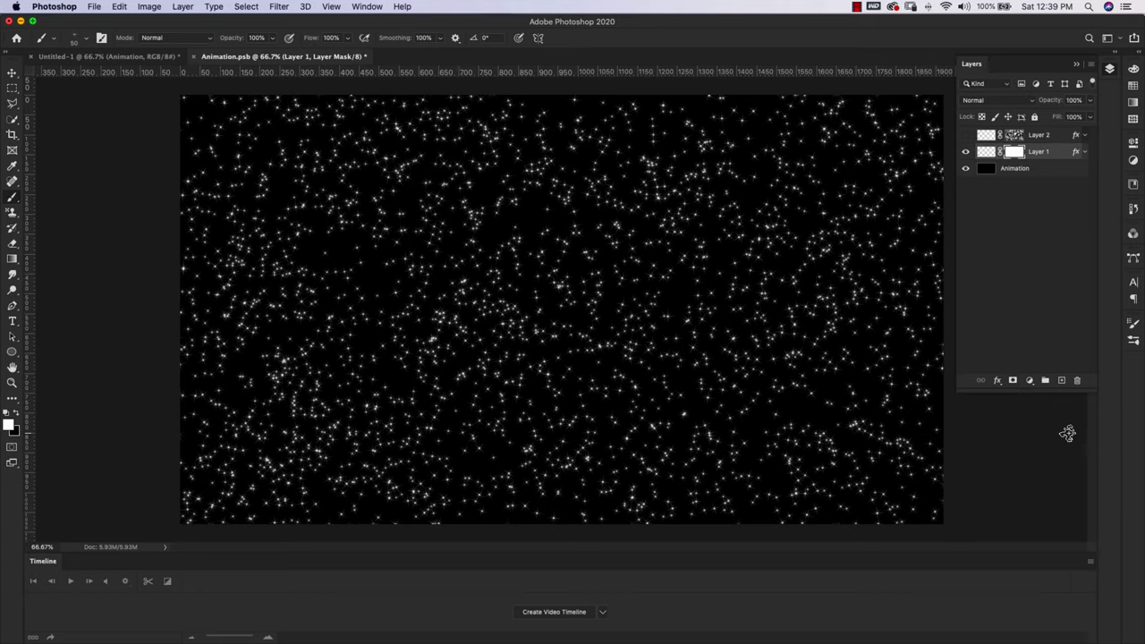
key("super+BackSpace")
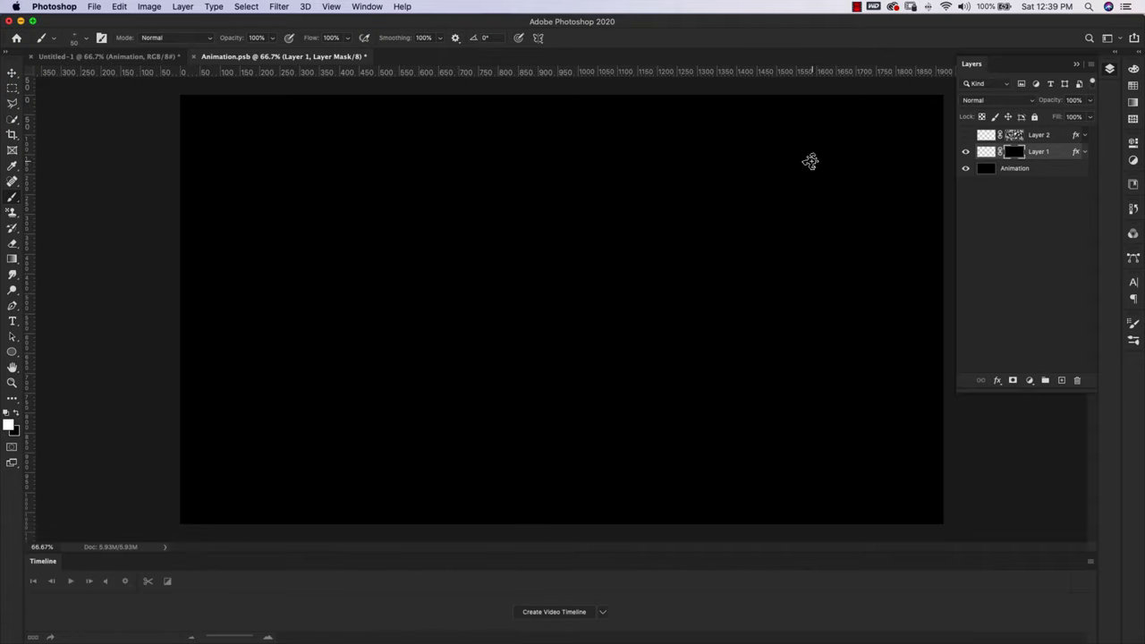
mouse_move(846, 170)
left_mouse_down()
mouse_move(836, 109)
mouse_move(741, 149)
mouse_move(730, 102)
mouse_move(601, 124)
mouse_move(439, 109)
mouse_move(357, 160)
mouse_move(509, 179)
mouse_move(242, 103)
mouse_move(273, 194)
mouse_move(519, 153)
mouse_move(595, 210)
mouse_move(860, 185)
mouse_move(801, 248)
mouse_move(909, 390)
mouse_move(927, 522)
mouse_move(751, 483)
mouse_move(784, 283)
mouse_move(892, 282)
mouse_move(801, 357)
mouse_move(810, 384)
mouse_move(586, 275)
mouse_move(658, 405)
mouse_move(597, 498)
mouse_move(503, 213)
mouse_move(330, 248)
mouse_move(249, 278)
mouse_move(241, 263)
mouse_move(420, 426)
mouse_move(438, 467)
mouse_move(278, 398)
mouse_move(365, 284)
mouse_move(270, 431)
mouse_move(175, 441)
mouse_move(269, 512)
mouse_move(186, 232)
mouse_move(161, 201)
mouse_move(205, 231)
mouse_move(355, 140)
mouse_move(504, 162)
mouse_move(582, 286)
mouse_move(644, 243)
mouse_move(610, 318)
mouse_move(535, 371)
mouse_move(579, 425)
mouse_move(631, 369)
mouse_move(616, 468)
mouse_move(672, 507)
mouse_move(773, 222)
left_mouse_up()
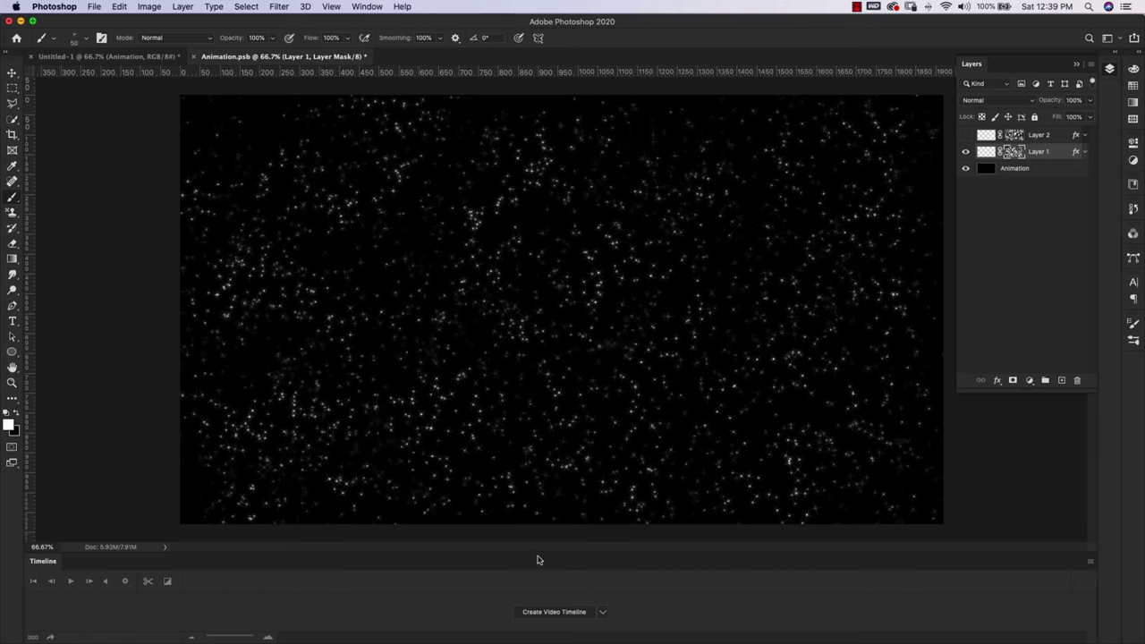
left_click(965, 134)
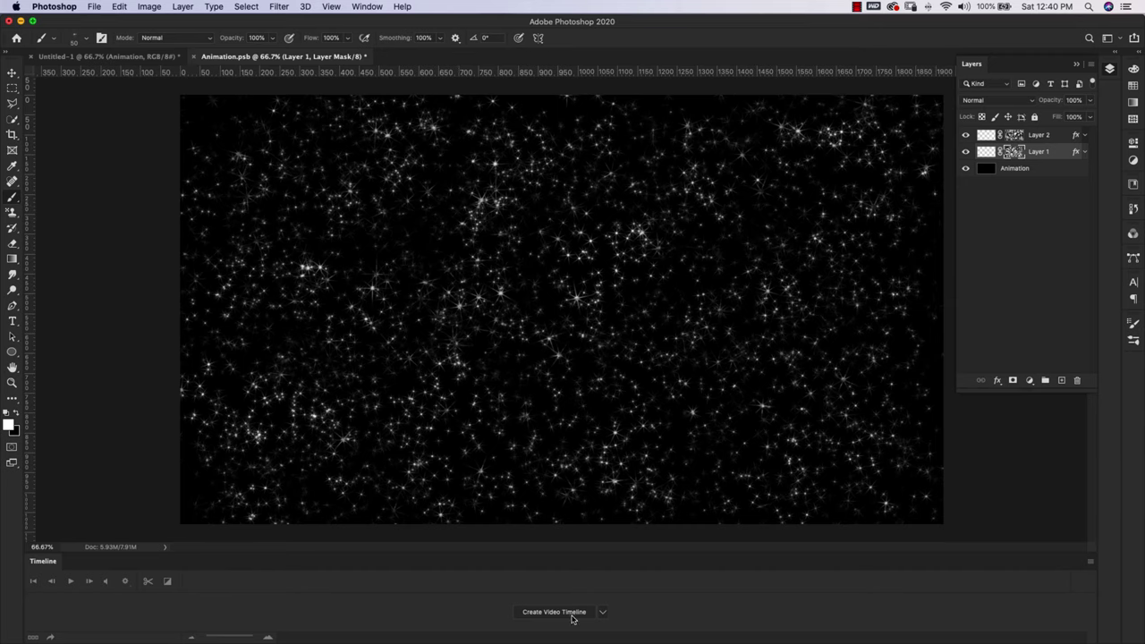
Create a video timeline instead of a frame animation in the Timeline panel
left_click(368, 7)
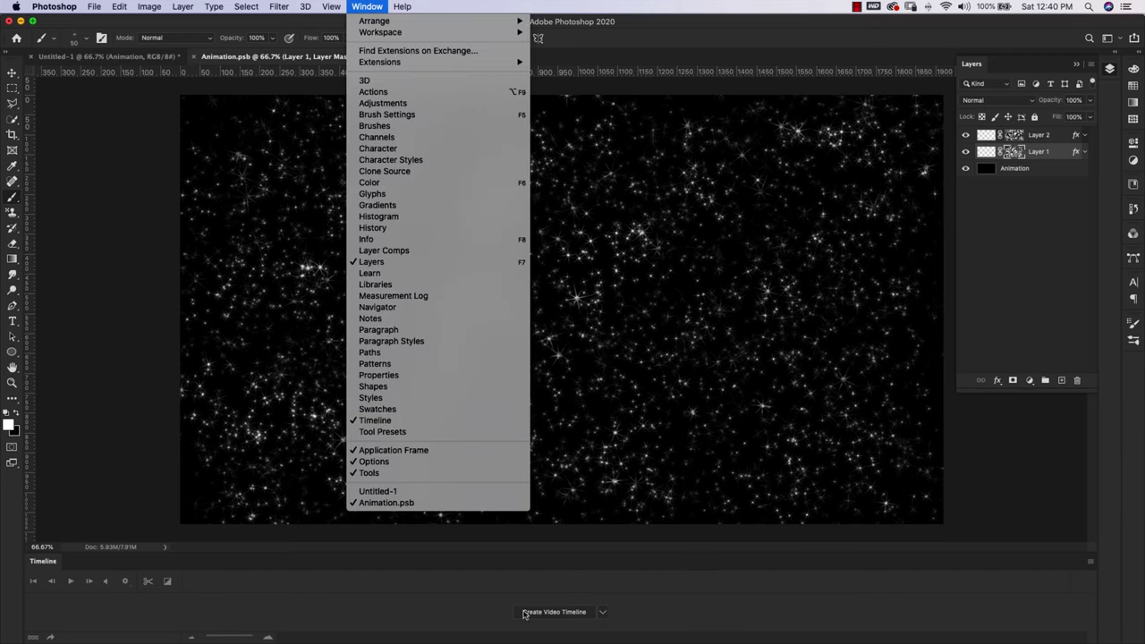
left_click(862, 606)
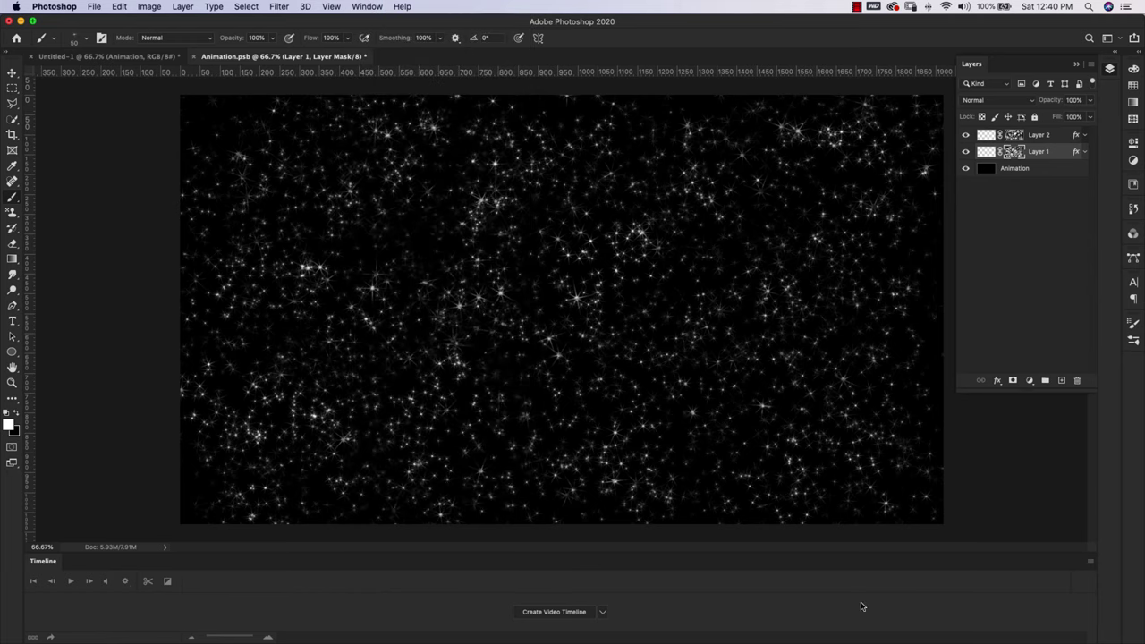
left_click(605, 616)
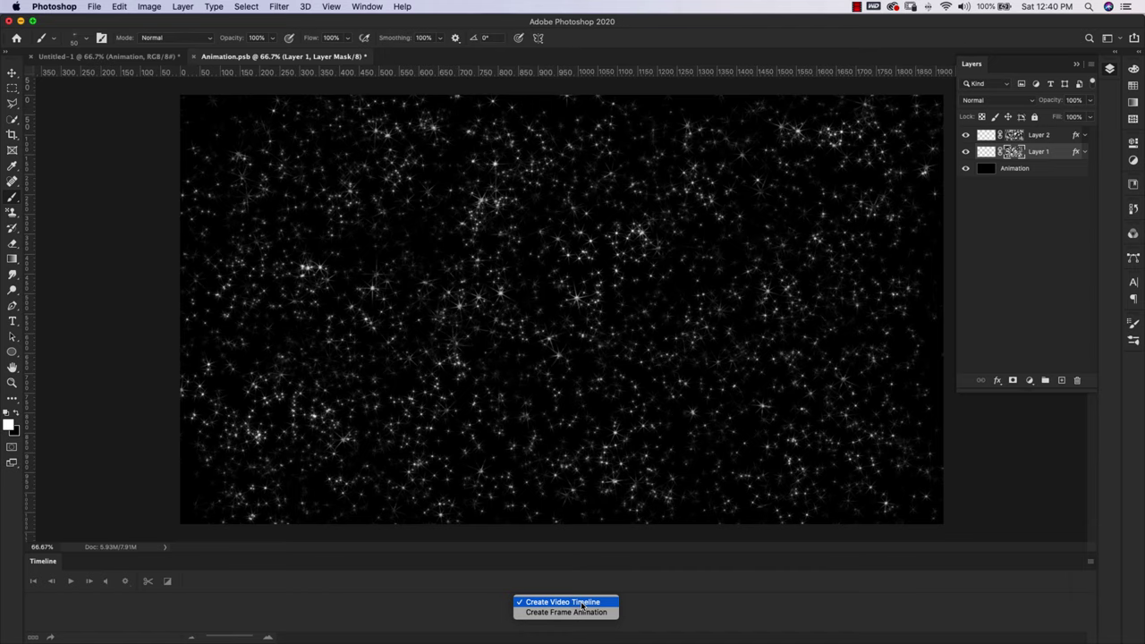
left_click(581, 603)
left_click(577, 612)
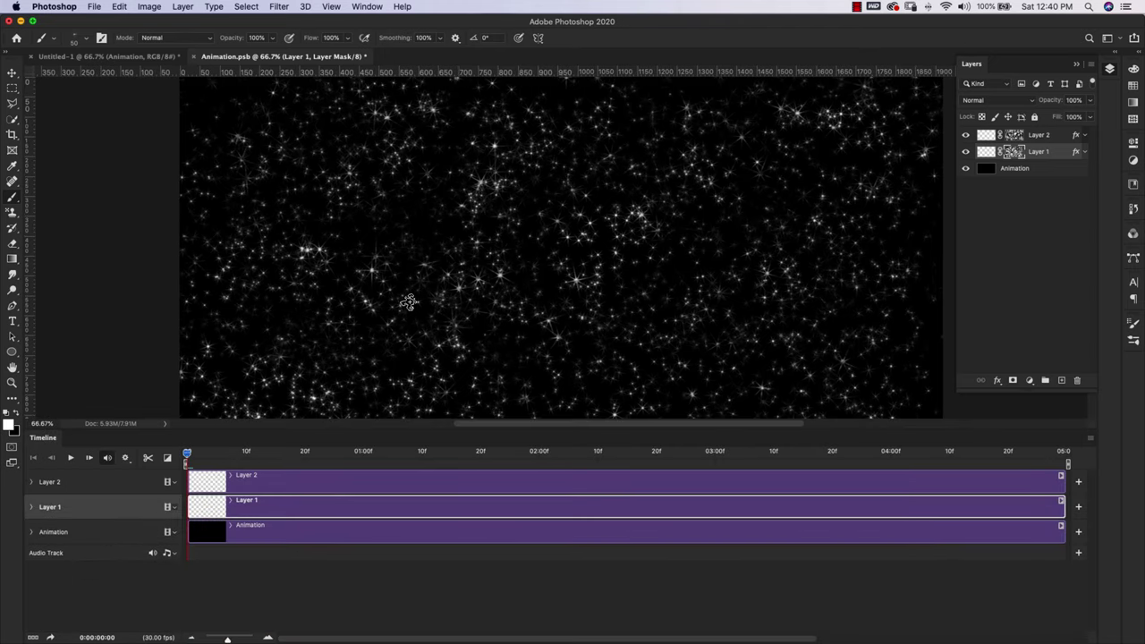
Zoom the canvas out to 33.3%, compress the timeline, and select Layer 2 through Animation
key("z")
left_click(409, 303, "alt")
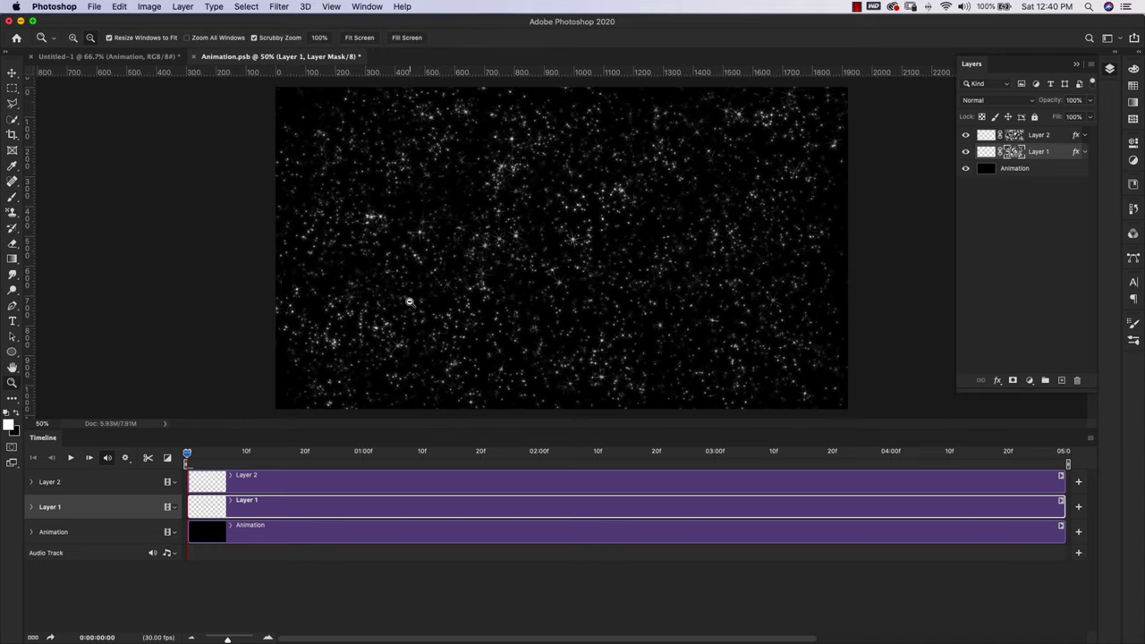
left_click(409, 301, "alt")
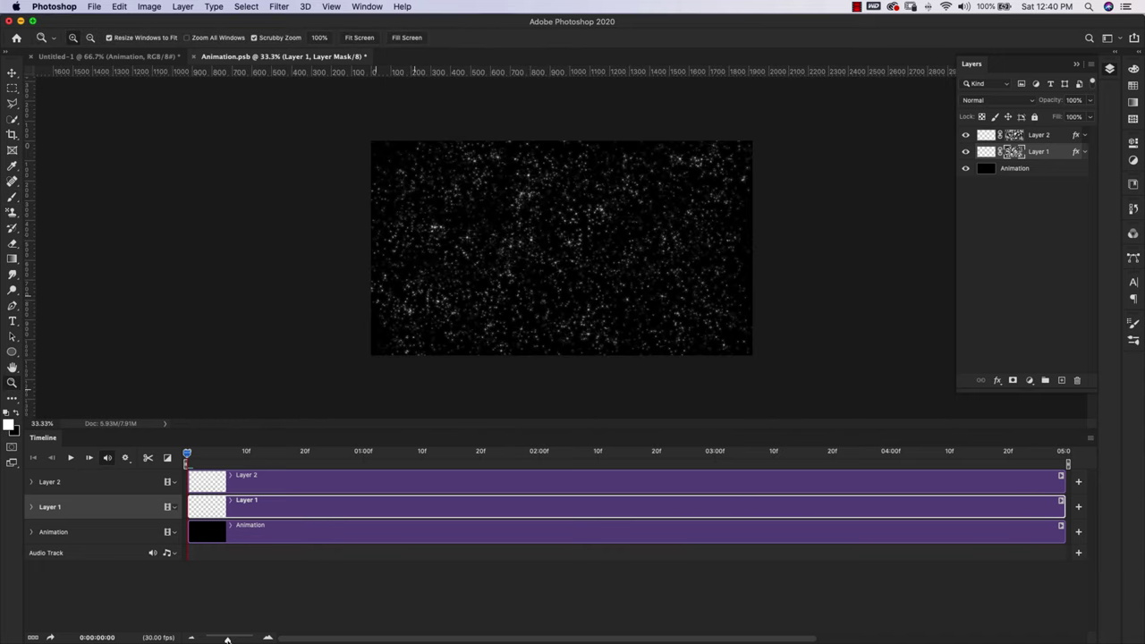
left_click_drag(226, 640, 220, 640)
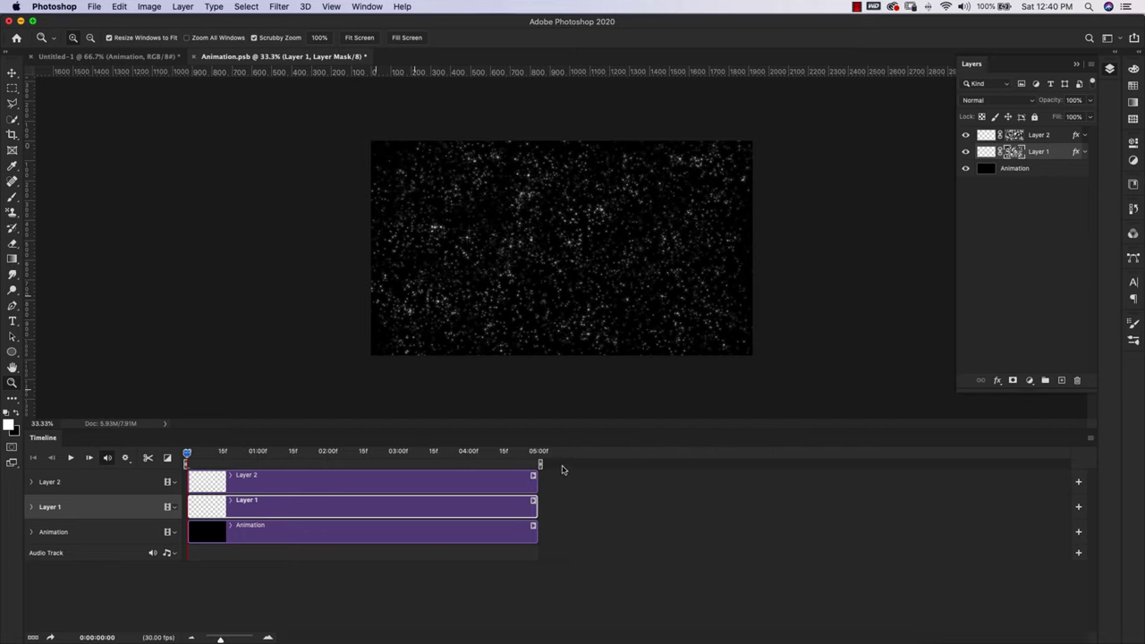
left_click(1048, 139)
left_click(1043, 172, "super")
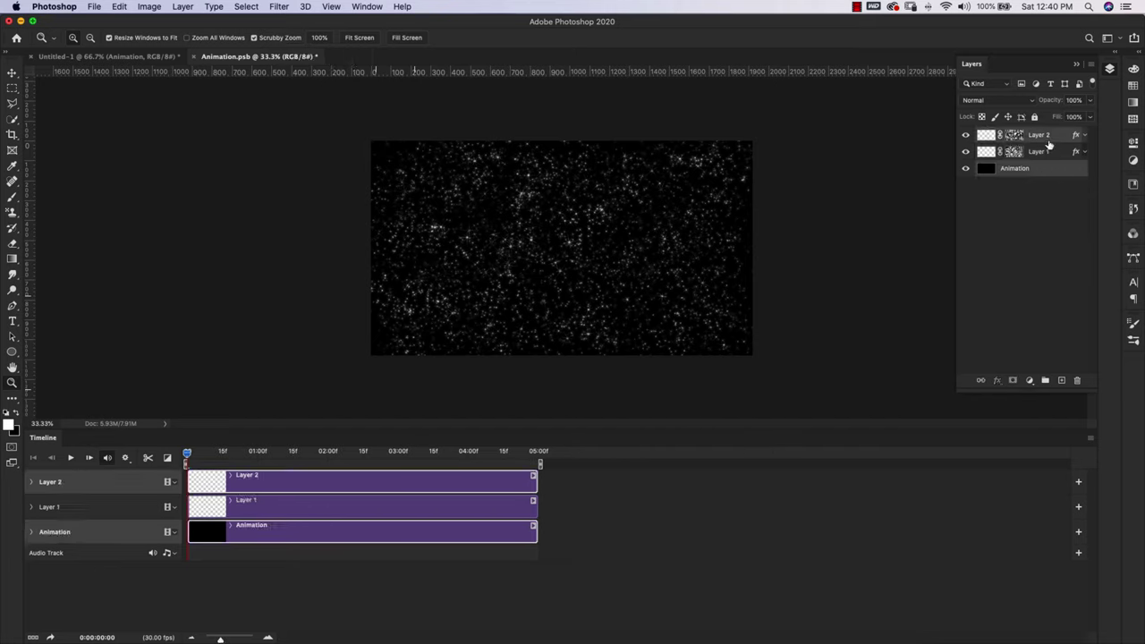
Extend the Layer 2, Layer 1 and Animation clips to about eight seconds
left_click(1049, 151, "super")
left_click_drag(535, 483, 745, 493)
left_click_drag(534, 506, 747, 506)
left_click_drag(535, 532, 747, 532)
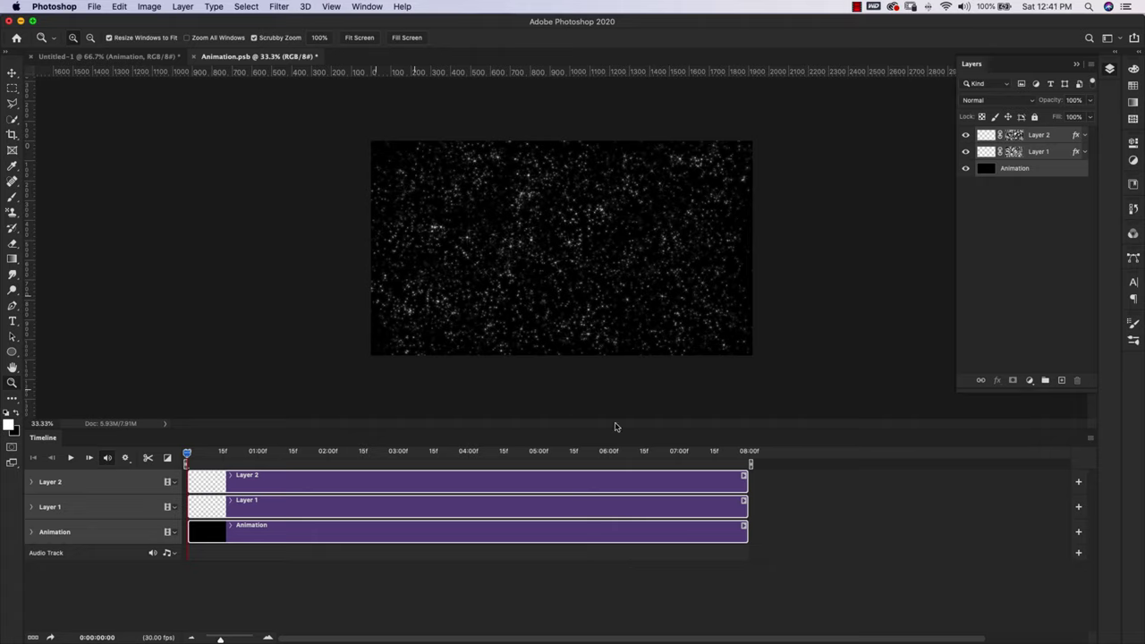
Set the timeline playback resolution to 100% and reveal Layer 2's animatable properties
left_click(324, 476)
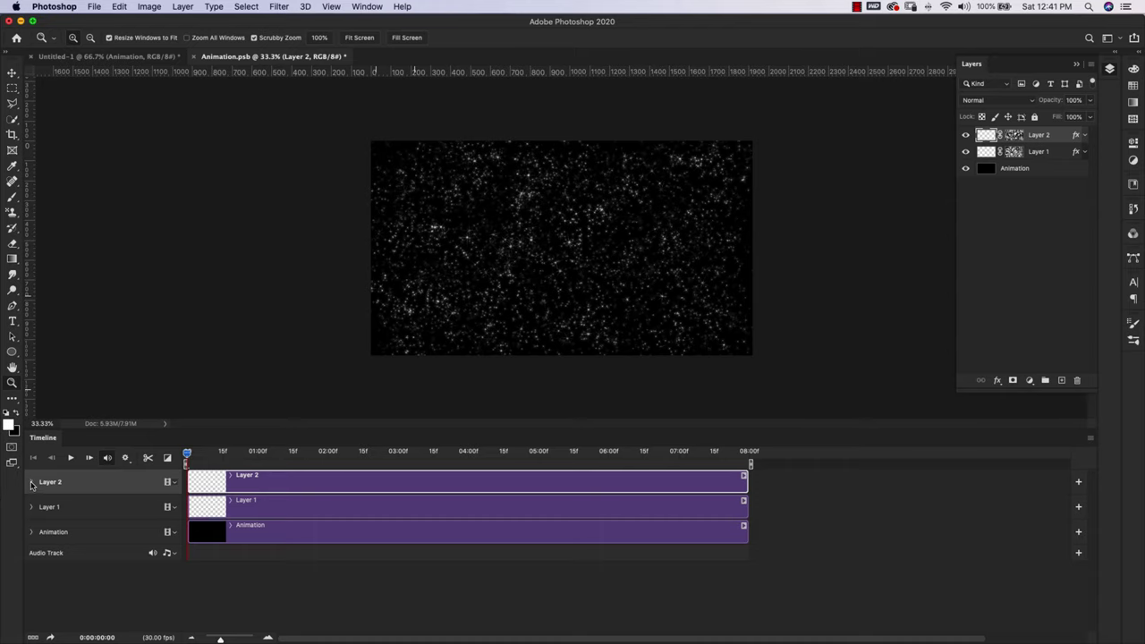
left_click(126, 460)
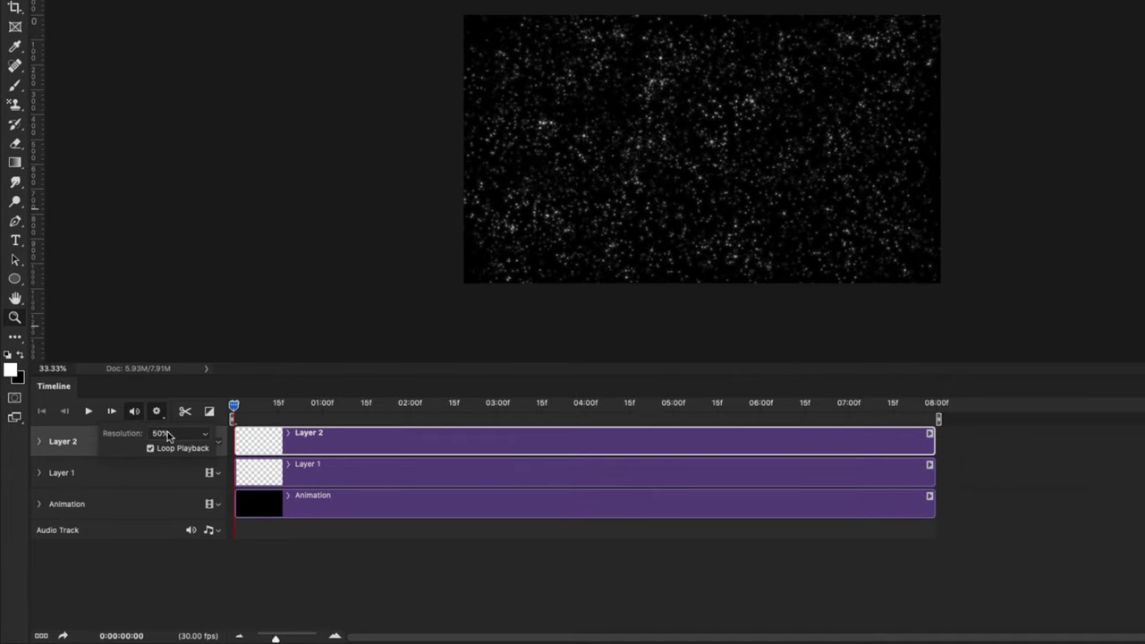
left_click(167, 435)
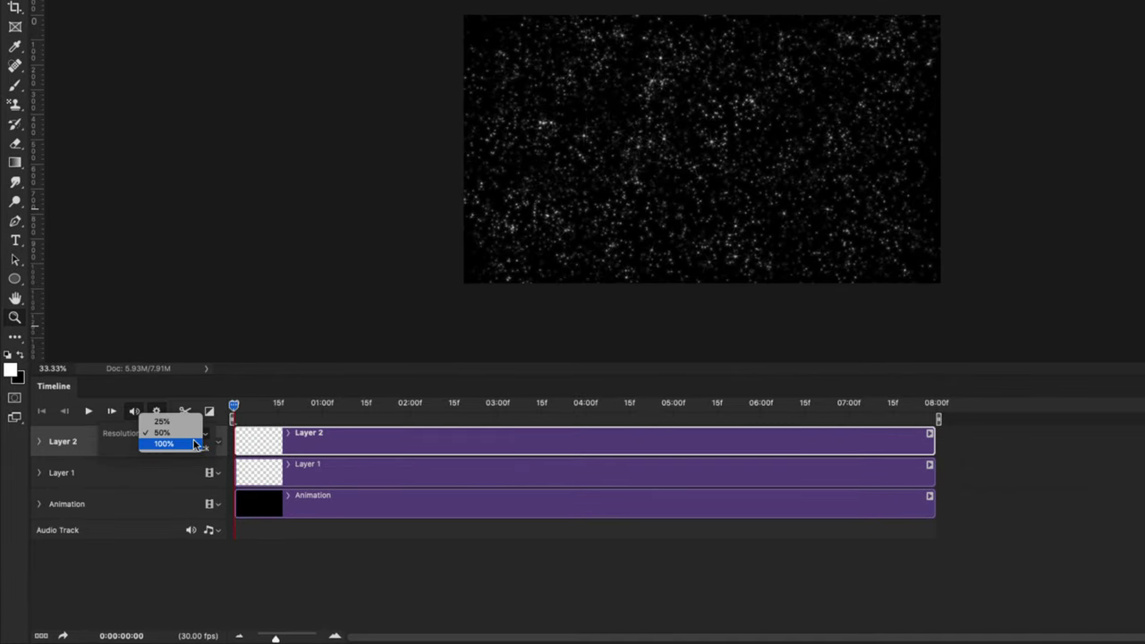
left_click(162, 417)
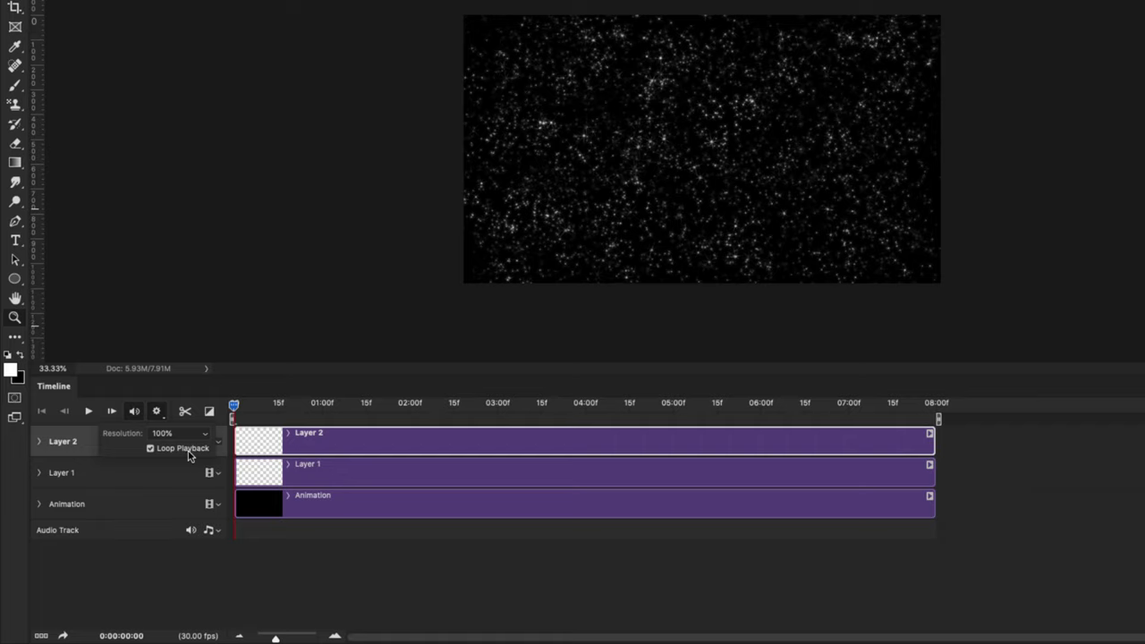
left_click(38, 442)
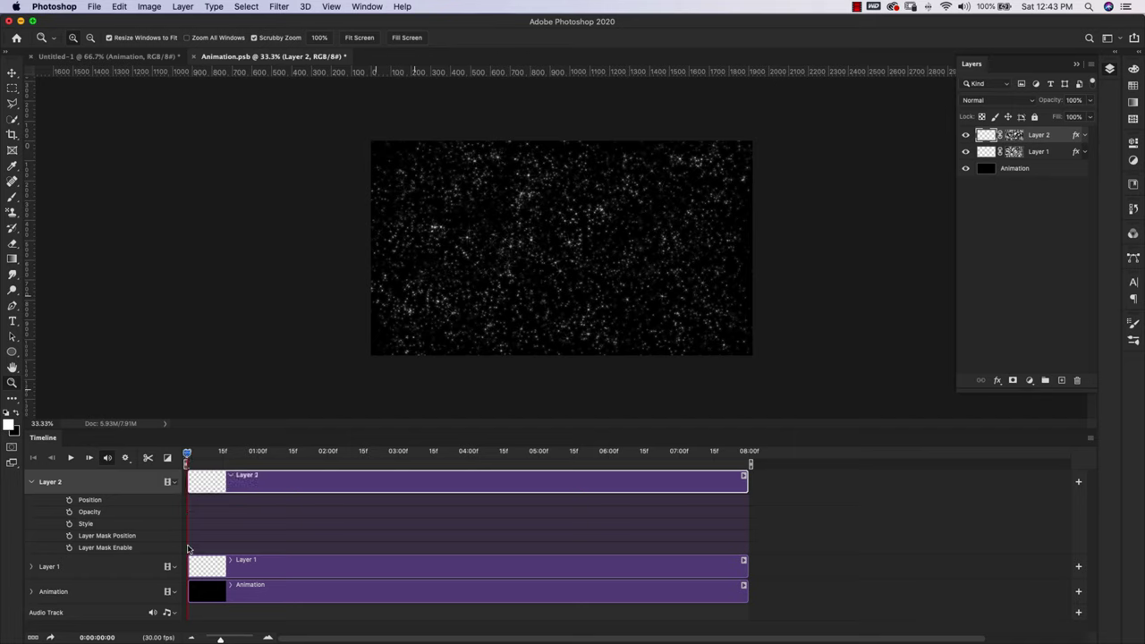
Keyframe Layer 2's opacity at 0% at 1:29 and 100% at 3:29
left_click(70, 512)
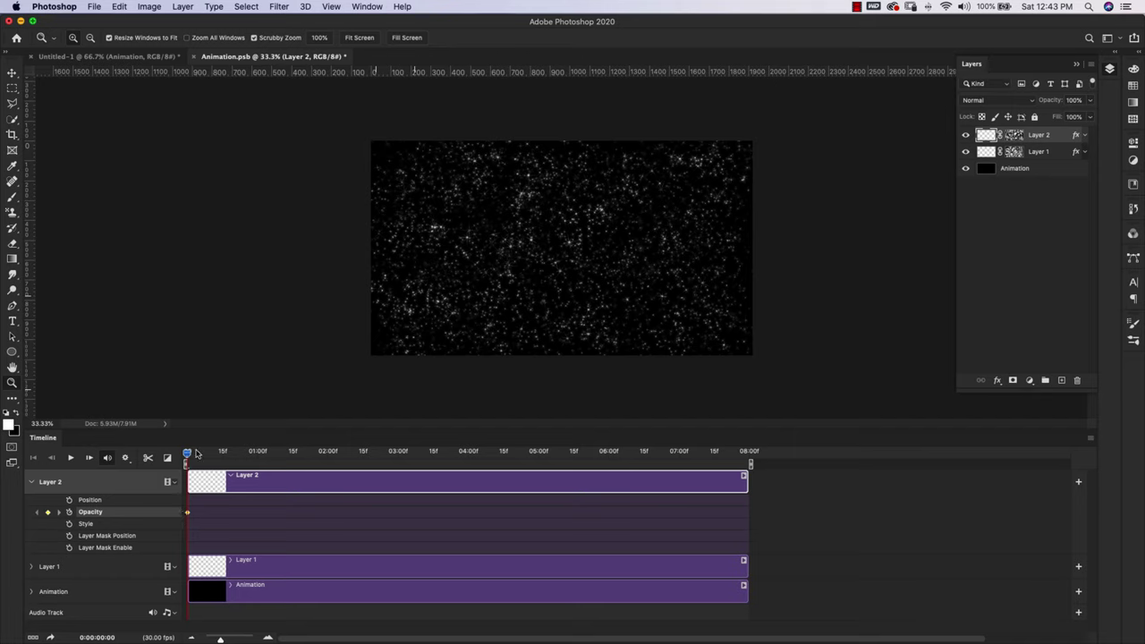
left_click_drag(189, 456, 327, 454)
left_click(1090, 103)
left_click_drag(1088, 116, 1032, 116)
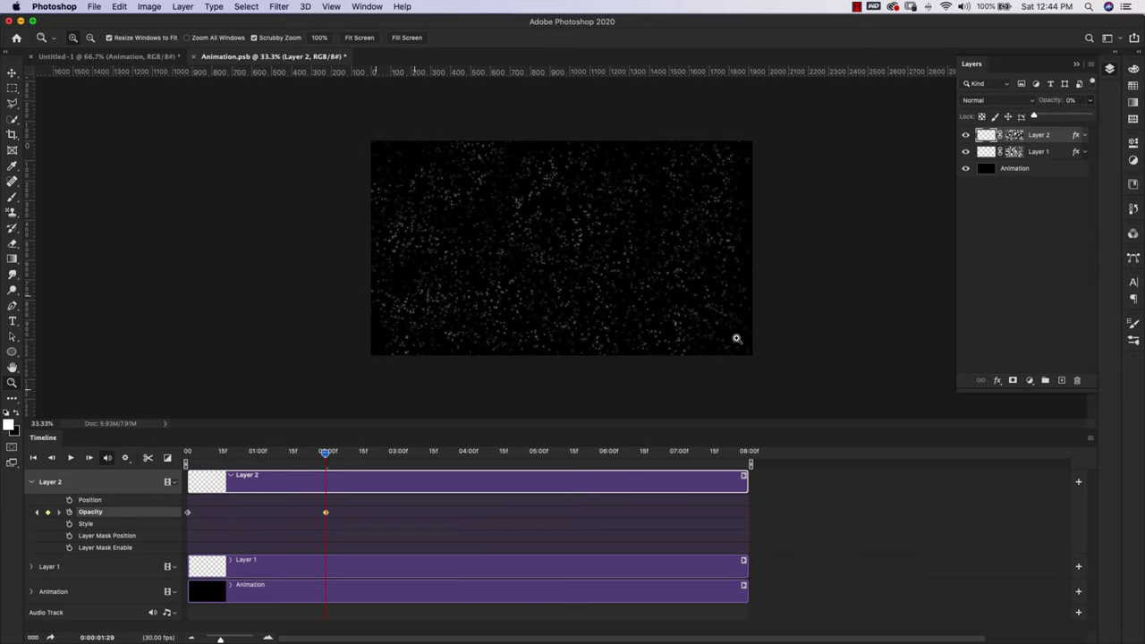
left_click_drag(326, 454, 466, 459)
left_click(48, 513)
left_click(1090, 100)
left_click_drag(1034, 118, 1095, 117)
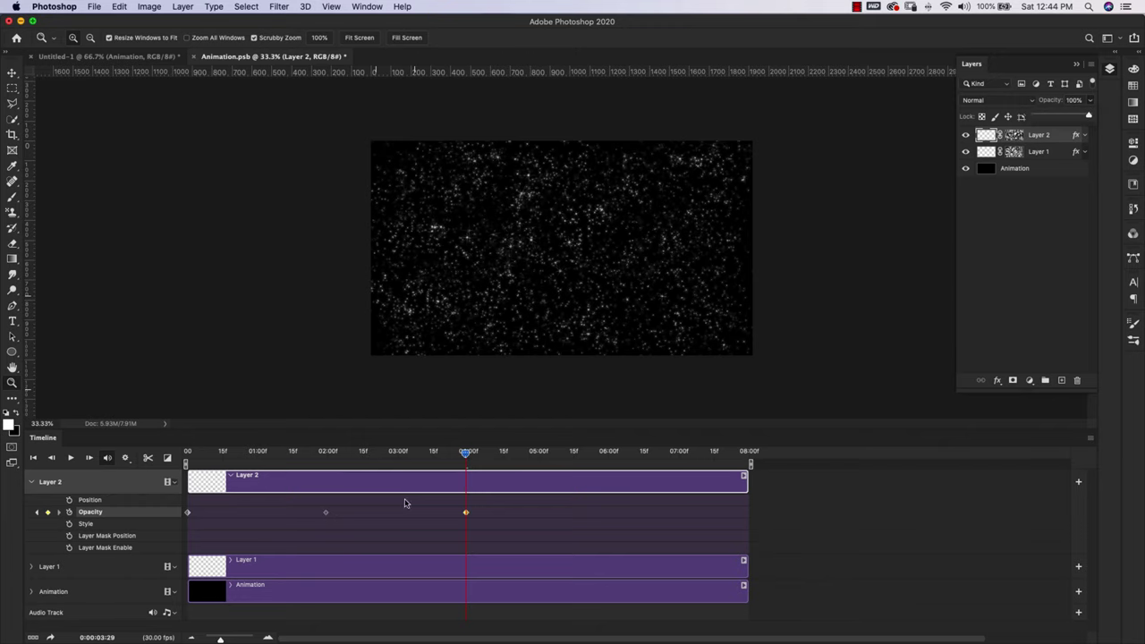
Add Layer 2 opacity keyframes of 0% at 5:26 and 90% at the end
left_click_drag(468, 455, 600, 458)
left_click(48, 512)
left_click(1090, 100)
left_click_drag(1094, 117, 1034, 117)
left_click_drag(599, 456, 746, 454)
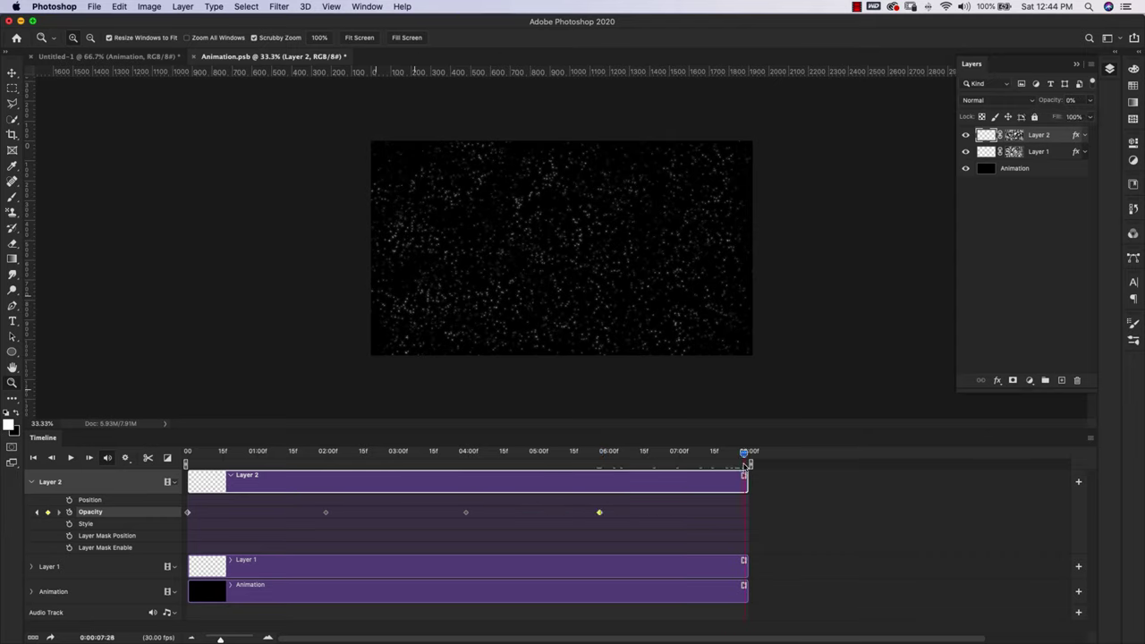
left_click(49, 512)
left_click(1090, 100)
left_click_drag(1039, 117, 1084, 118)
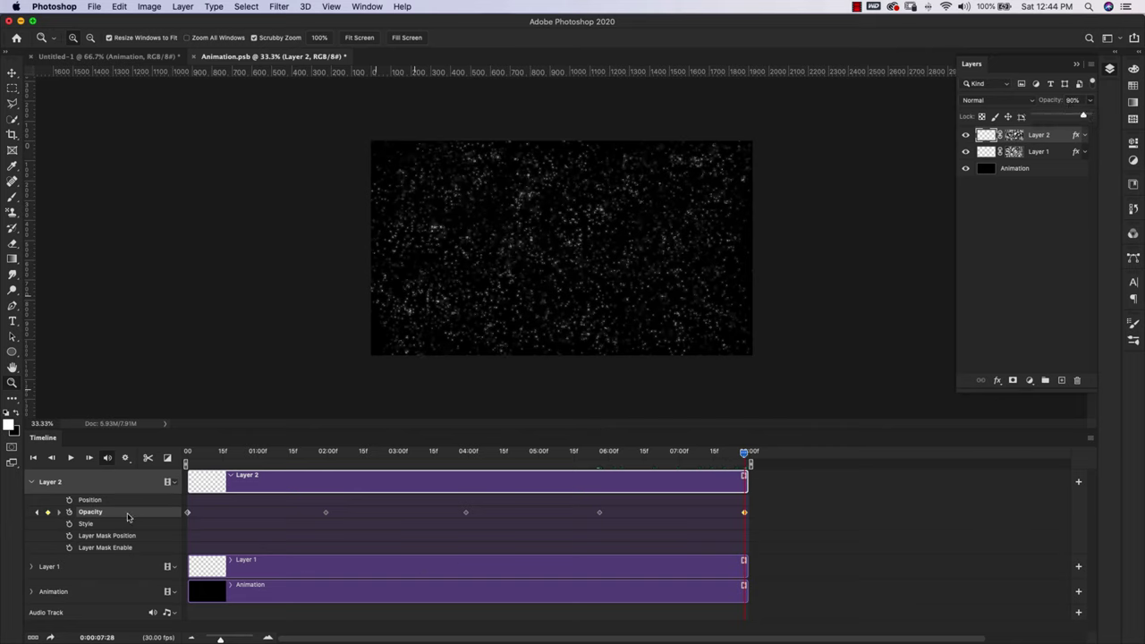
Preview the twinkle animation, then select Layer 1
left_click(68, 458)
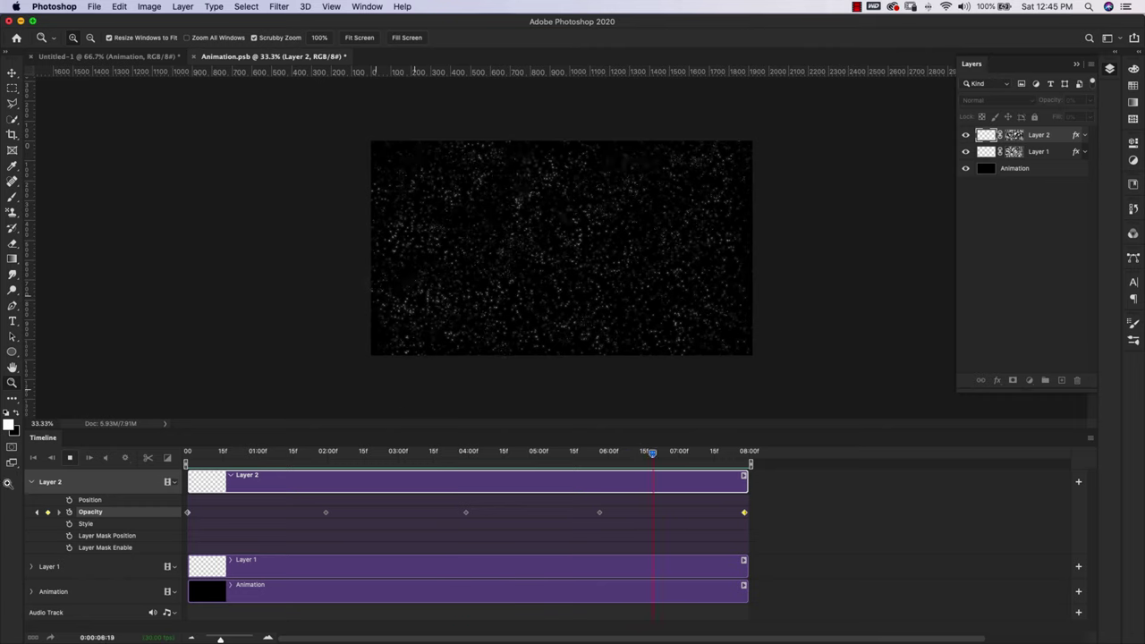
left_click(69, 459)
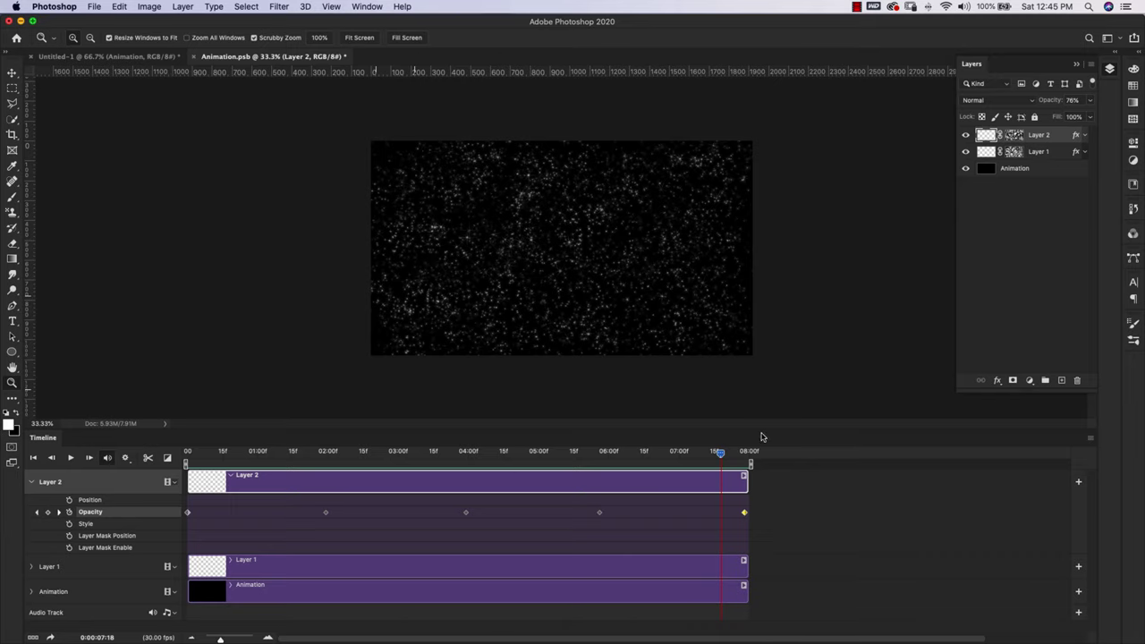
left_click(76, 569)
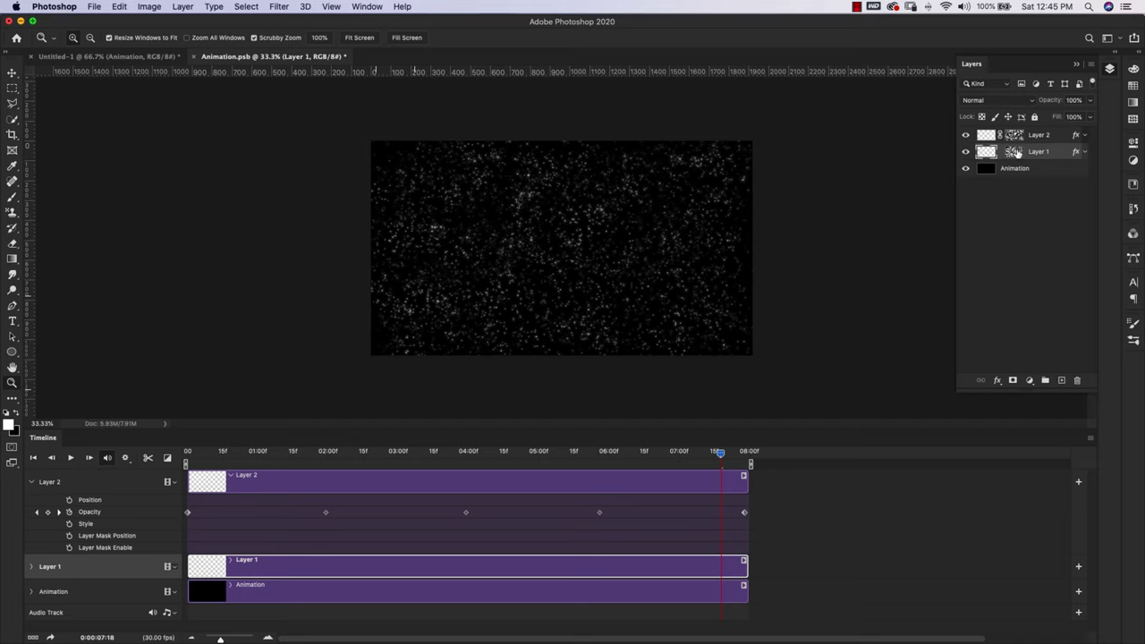
Stretch Layer 1's mask right to about 120% width, then rewind the timeline to the start
left_click(987, 157)
left_click(1015, 153)
key("v")
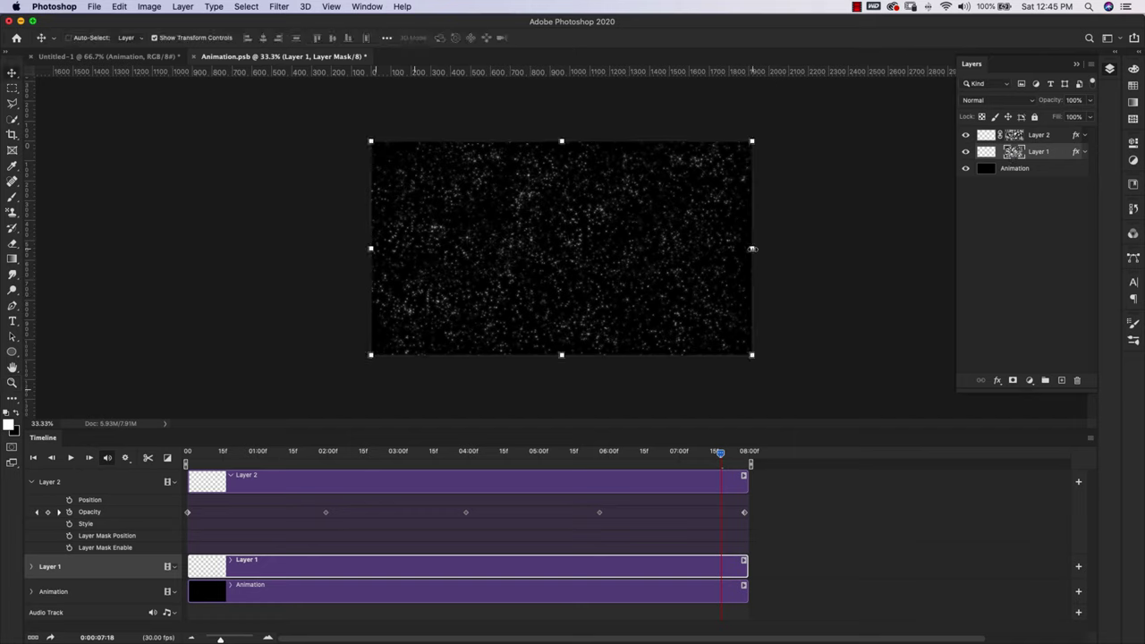
left_click_drag(752, 249, 829, 253)
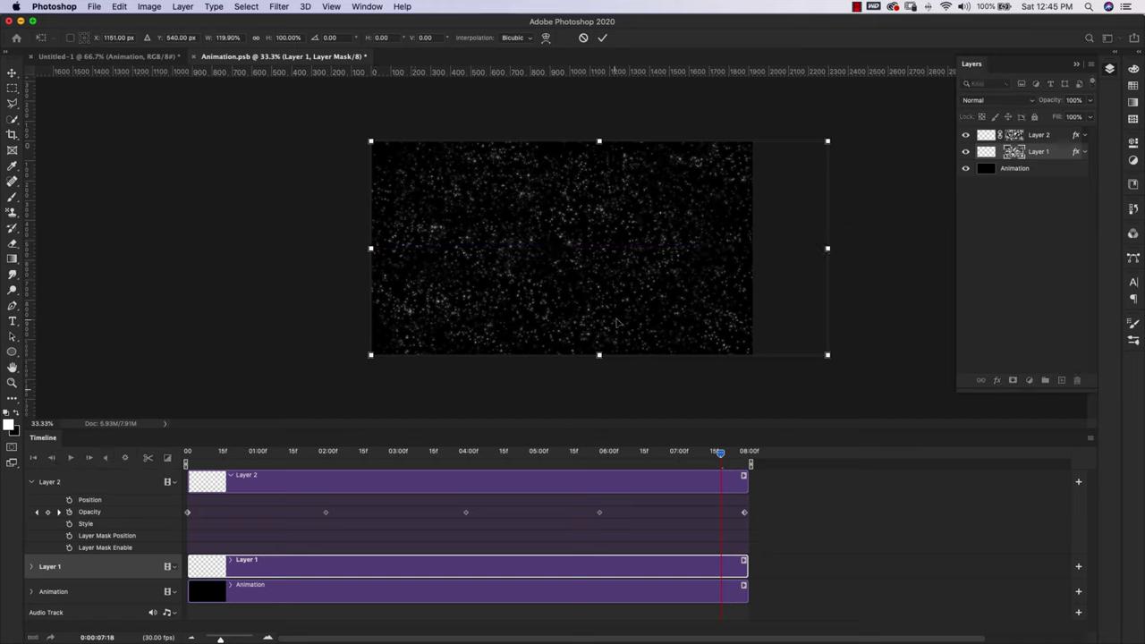
key("Return")
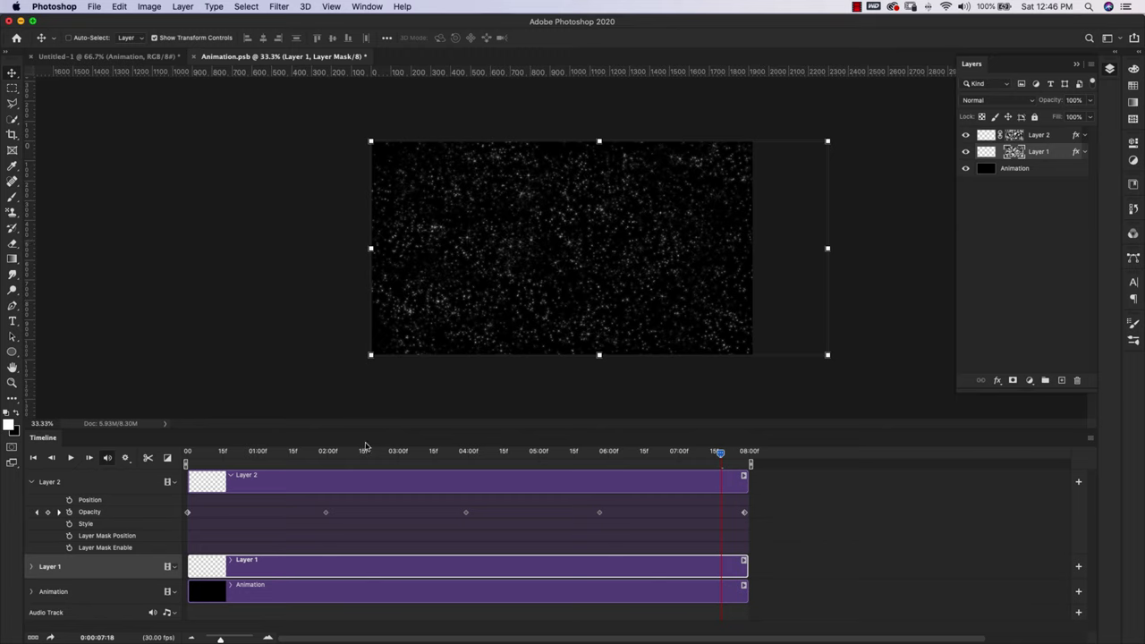
left_click_drag(720, 453, 177, 474)
left_click(31, 567)
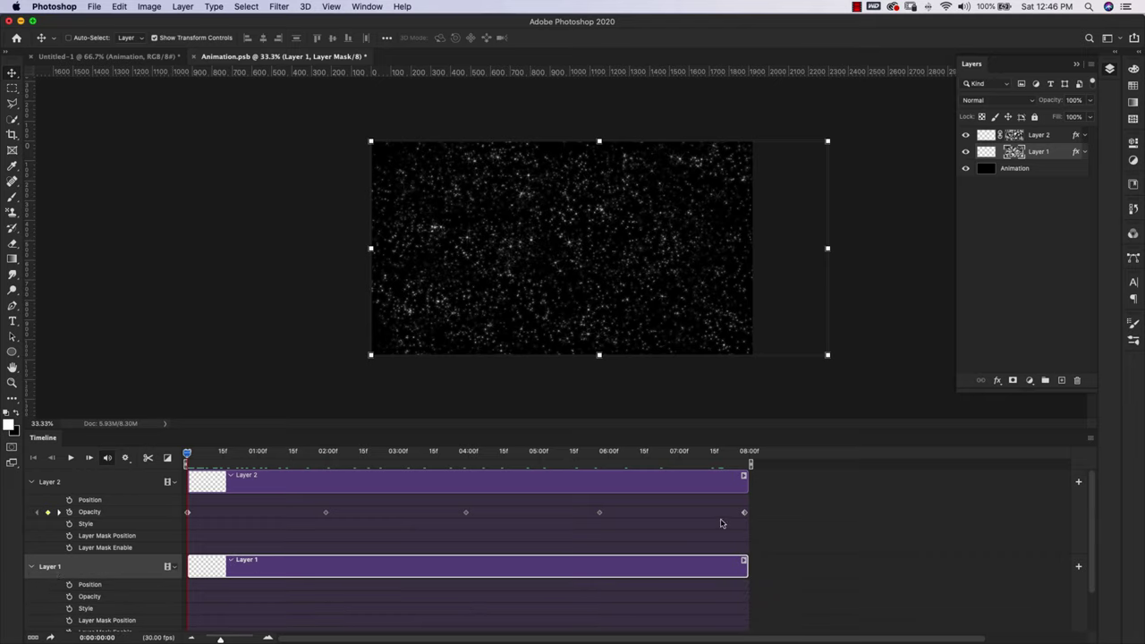
Enable Layer Mask Position keyframing and shift the mask about 88 px left at the end
scroll(714, 514, "down", 2)
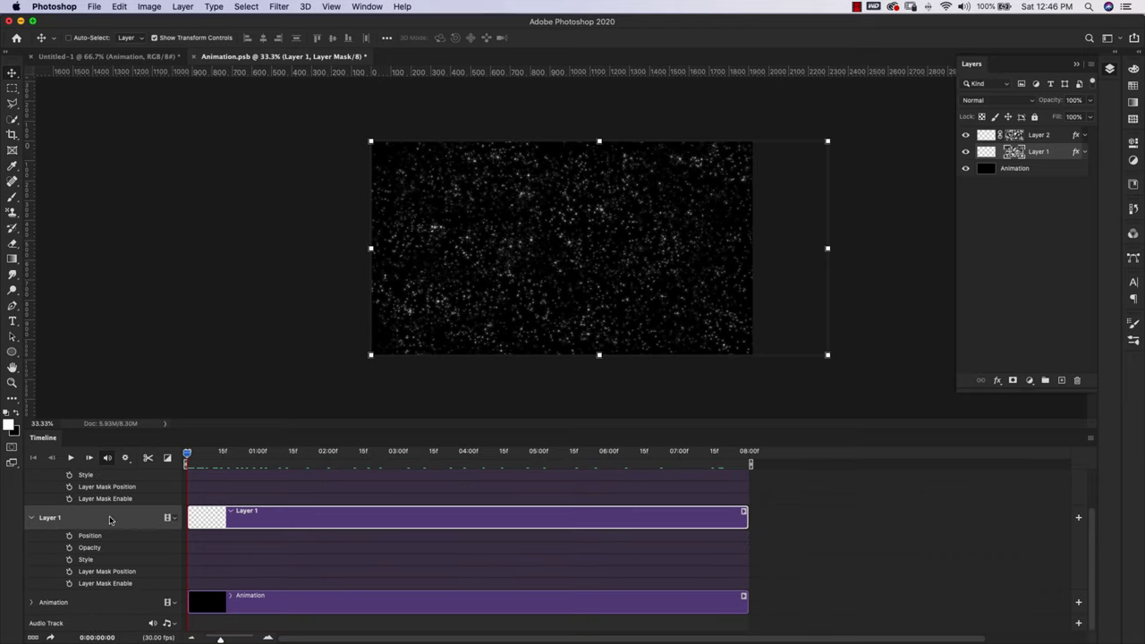
left_click(69, 571)
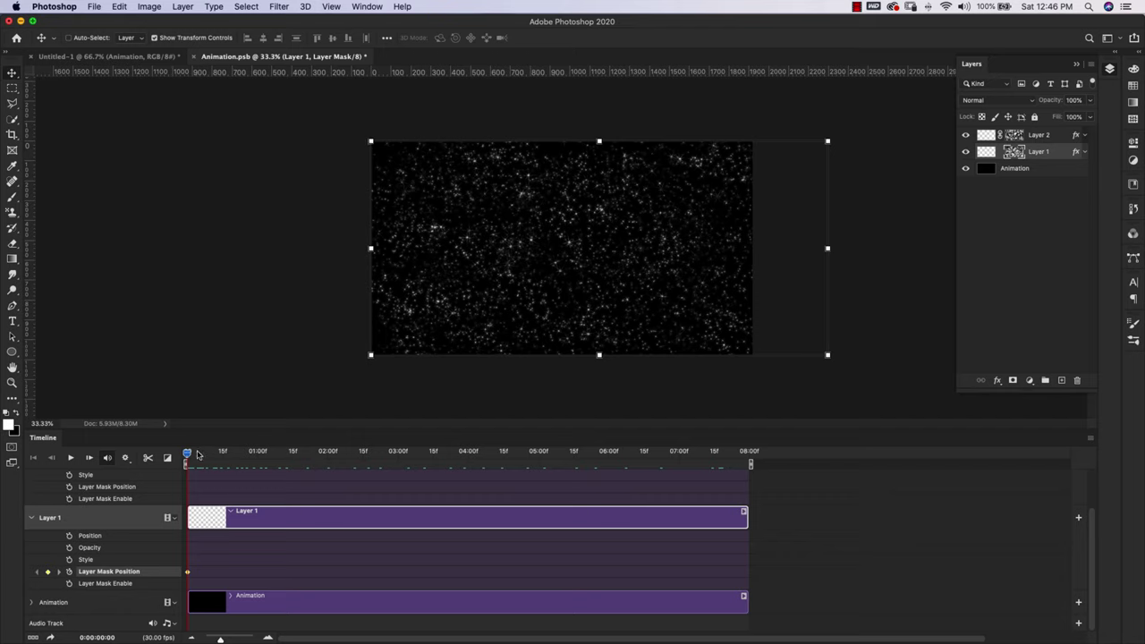
left_click_drag(186, 455, 763, 471)
left_click_drag(684, 308, 631, 308)
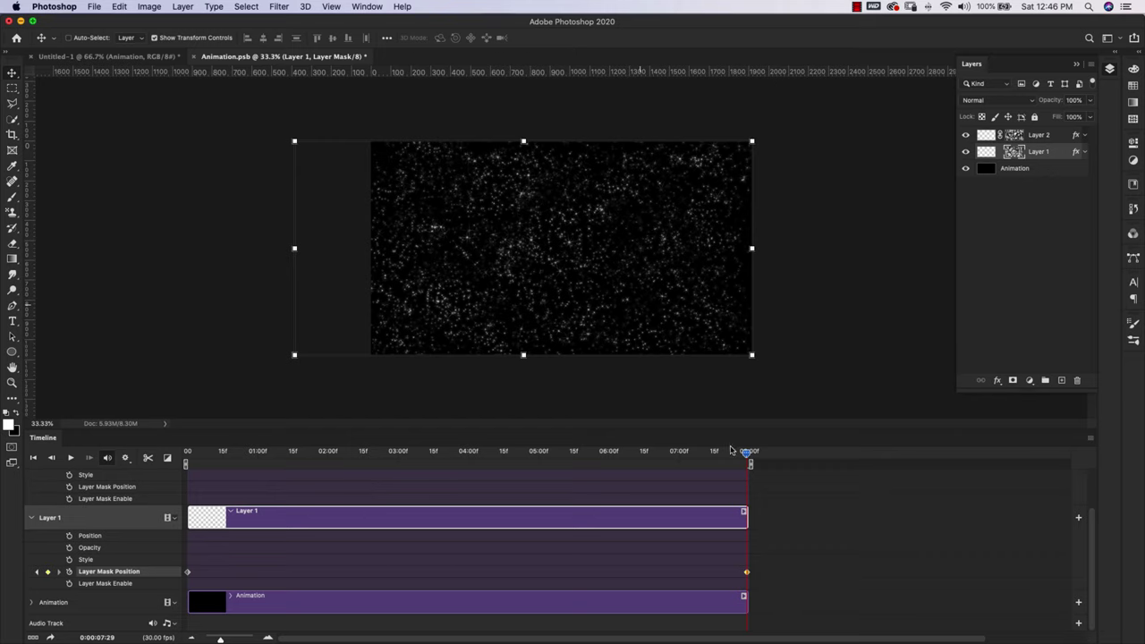
Preview the mask slide and keep the end mask keyframe at the end
left_click(186, 572)
left_click_drag(748, 454, 186, 453)
left_click(71, 458)
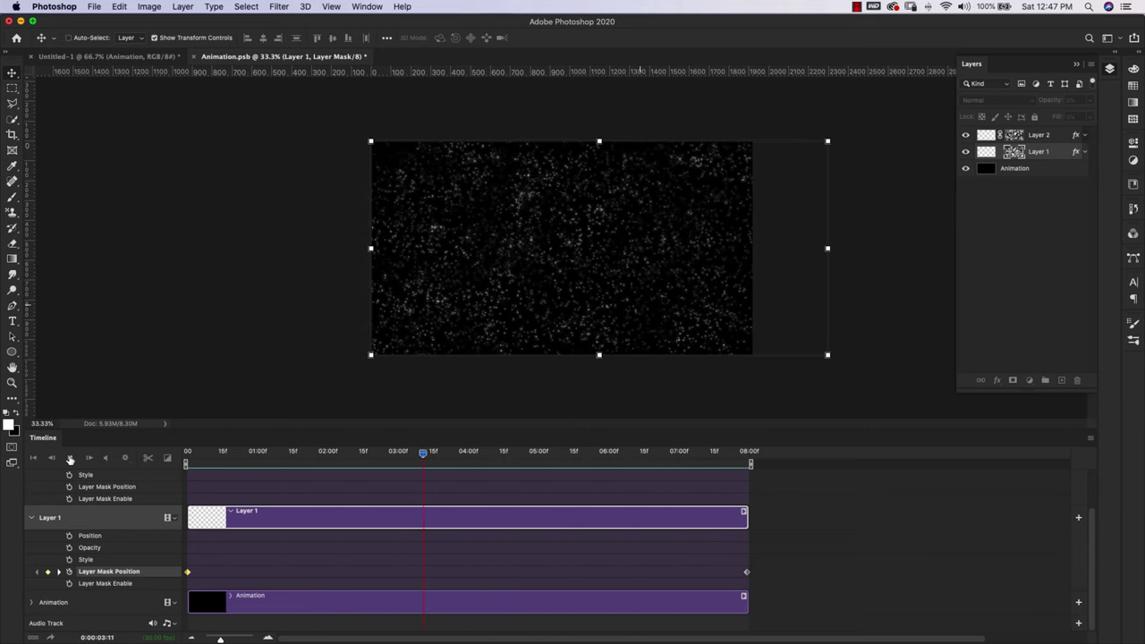
left_click(71, 458)
mouse_move(746, 573)
left_mouse_down()
mouse_move(730, 573)
mouse_move(749, 573)
left_mouse_up()
left_click_drag(488, 454, 743, 453)
left_click(71, 458)
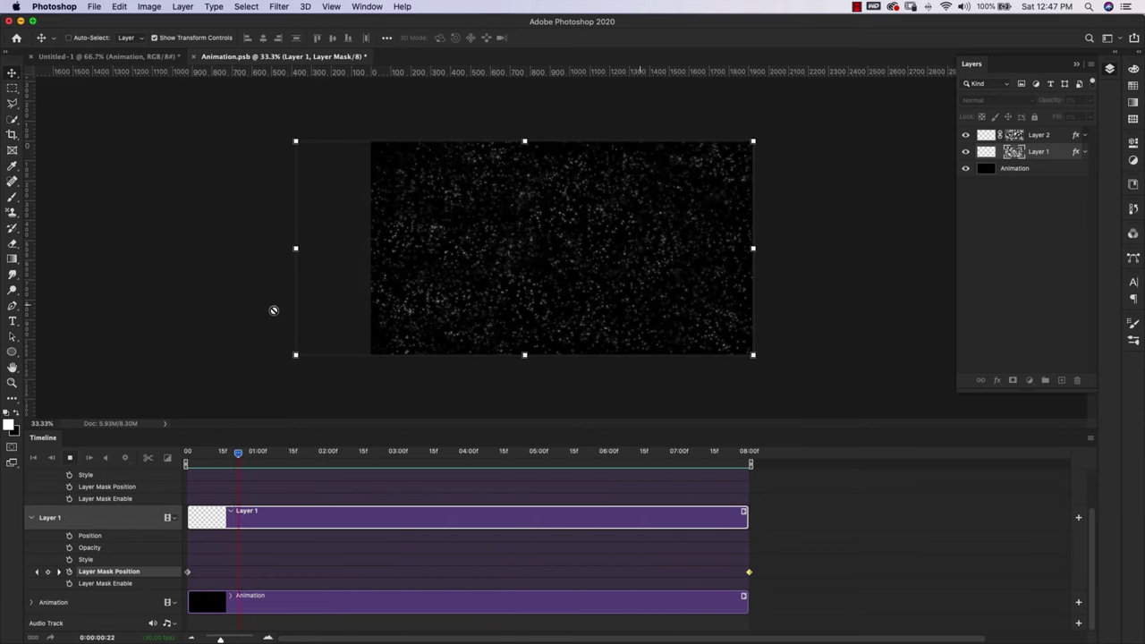
key("space")
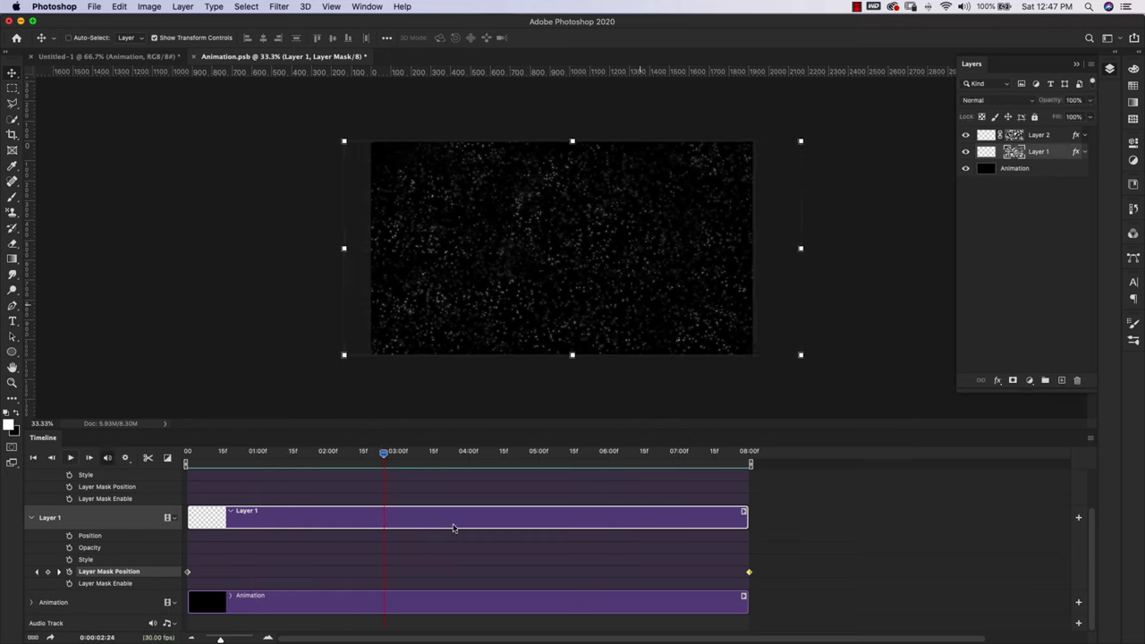
Move a mask keyframe to about 4:29 and slide the mask back right at the end
left_click_drag(383, 458, 451, 454)
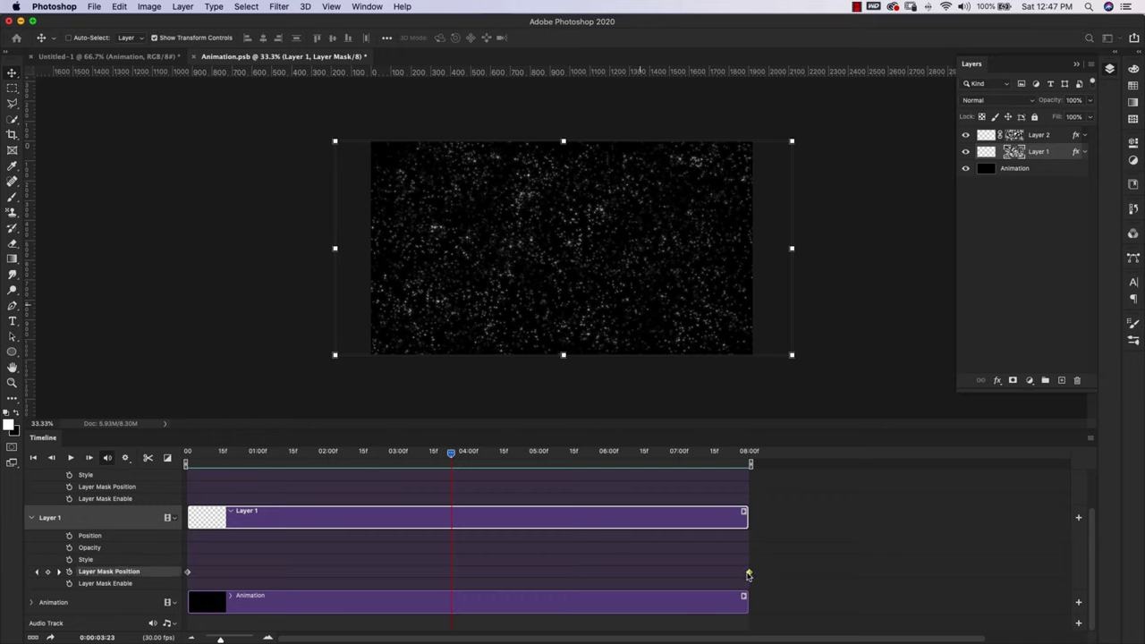
left_click_drag(747, 573, 465, 572)
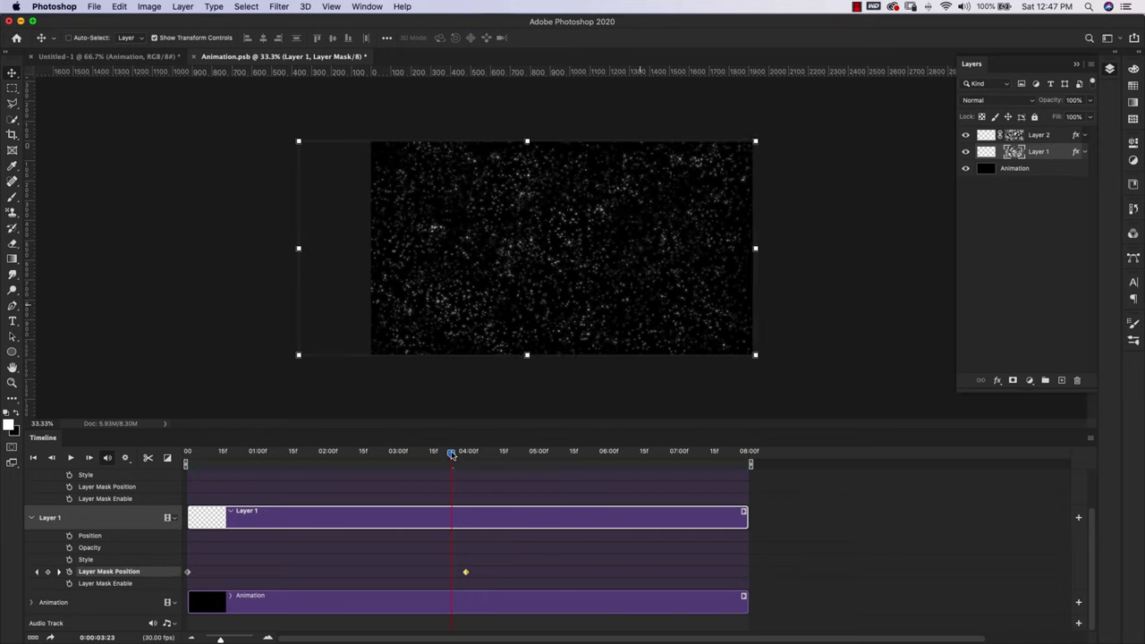
left_click_drag(452, 455, 751, 481)
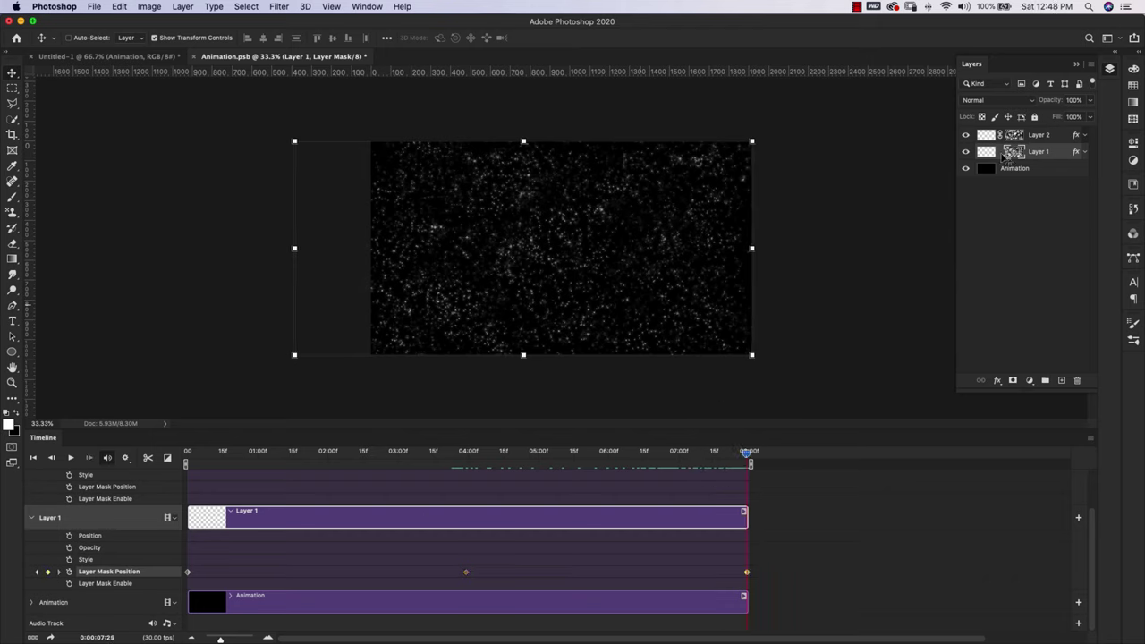
left_click(345, 494)
left_click_drag(492, 319, 583, 315)
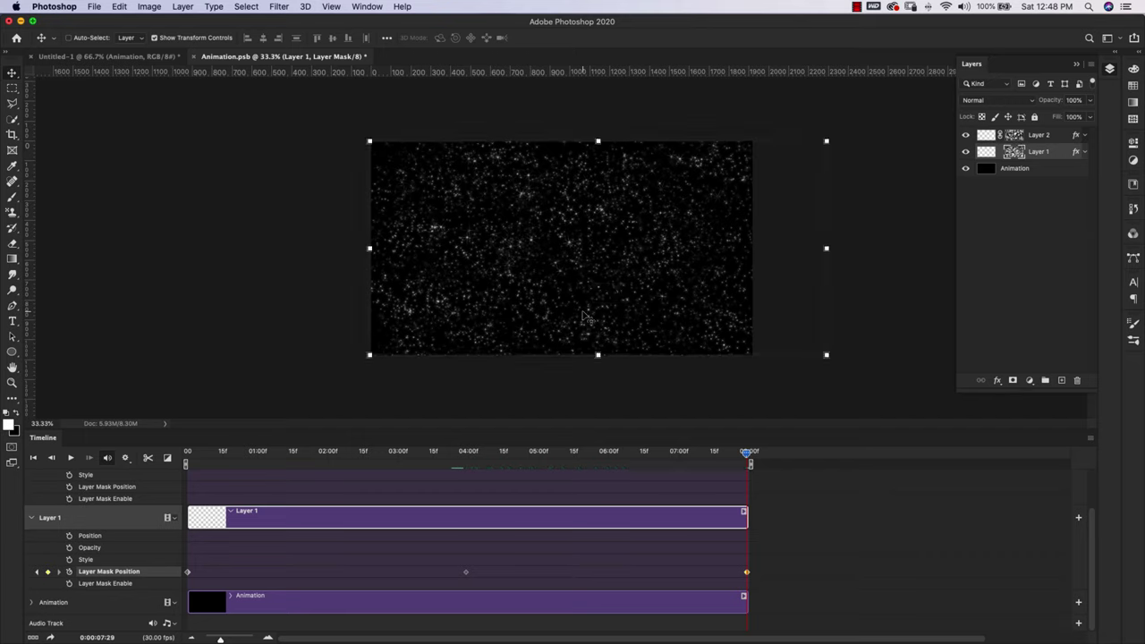
Preview the sliding mask animation, then select the Animation layer
left_click(71, 457)
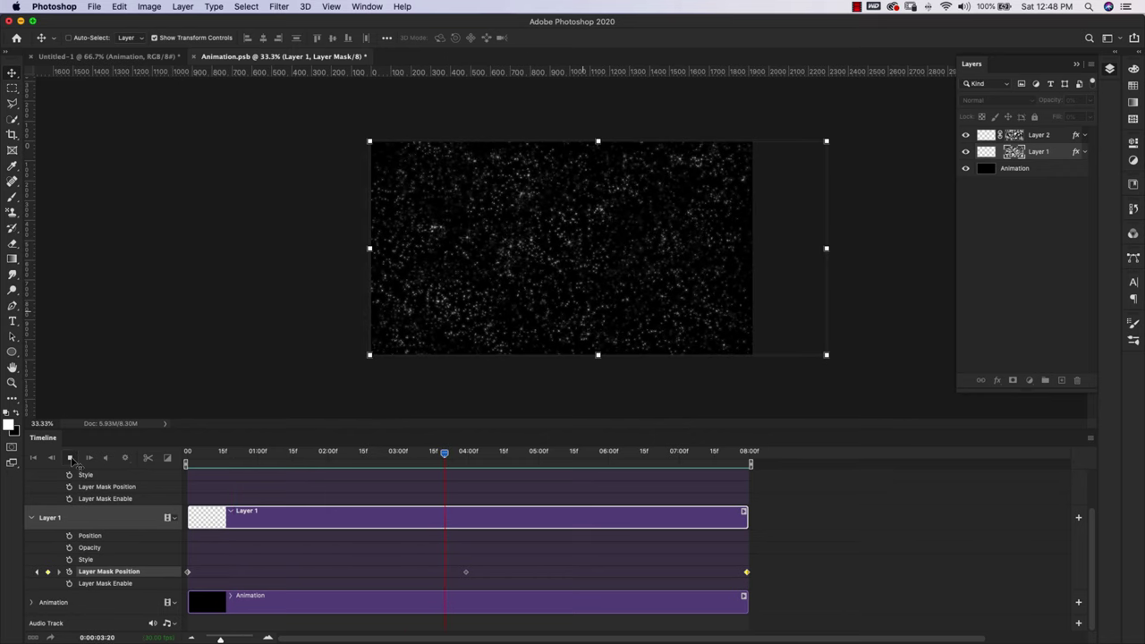
left_click(70, 458)
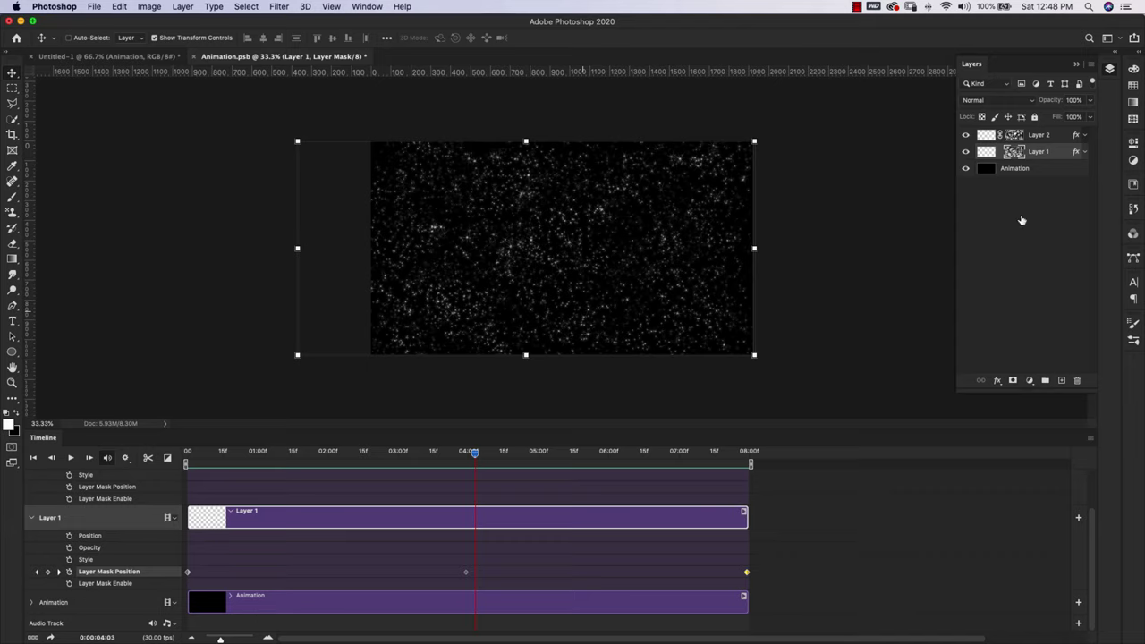
left_click(1036, 168)
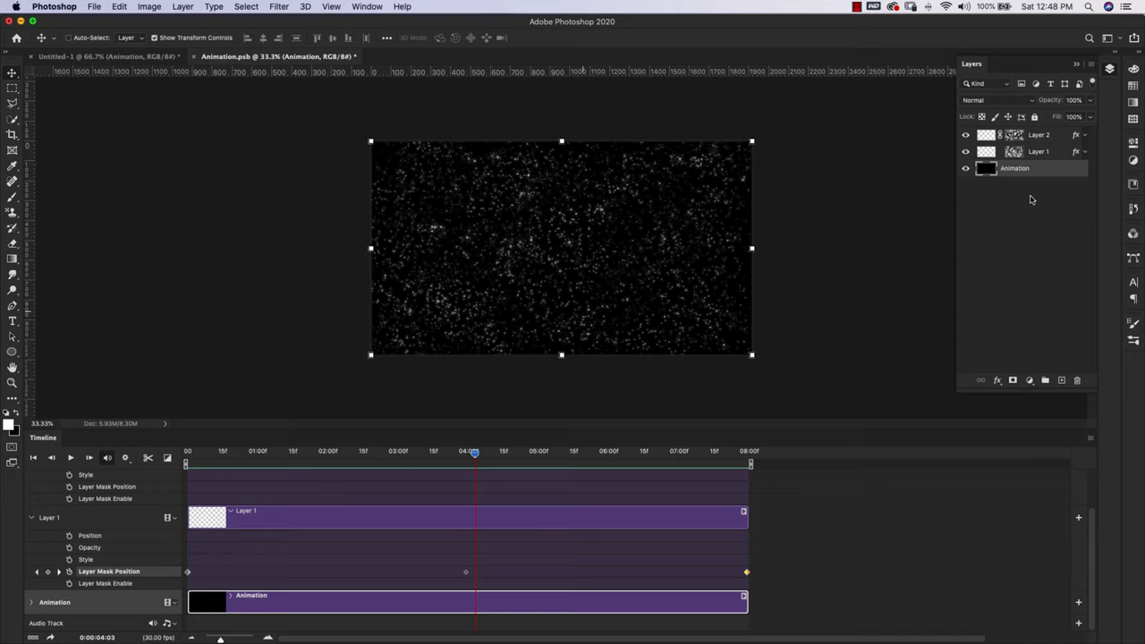
Delete the end mask keyframe and the Animation layer, then save and close Animation.psb
key("Delete")
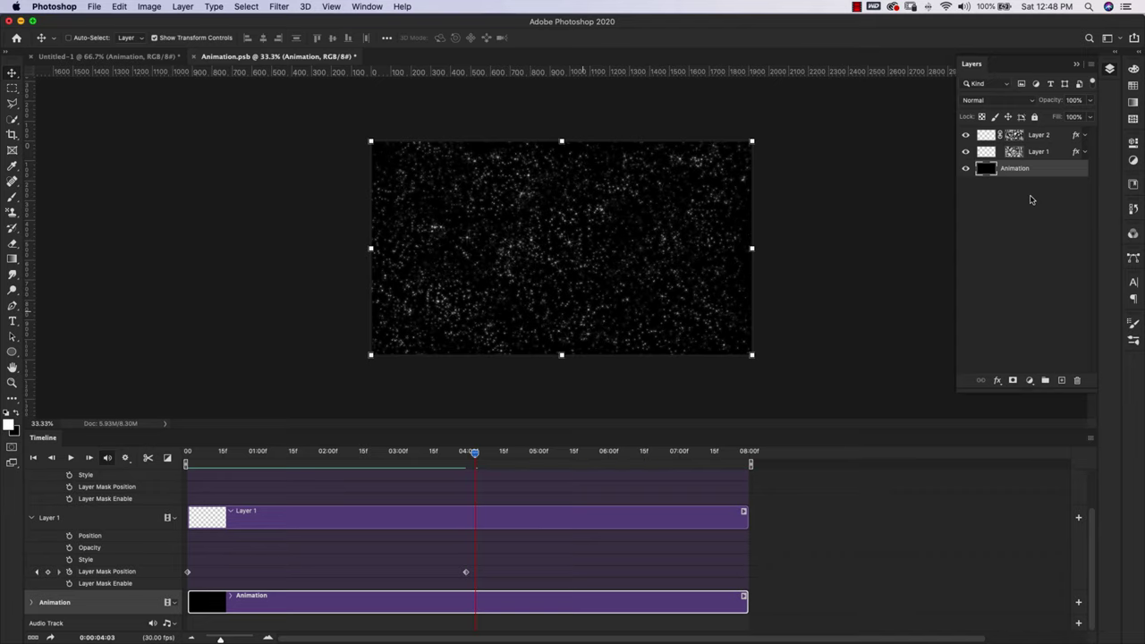
key("Delete")
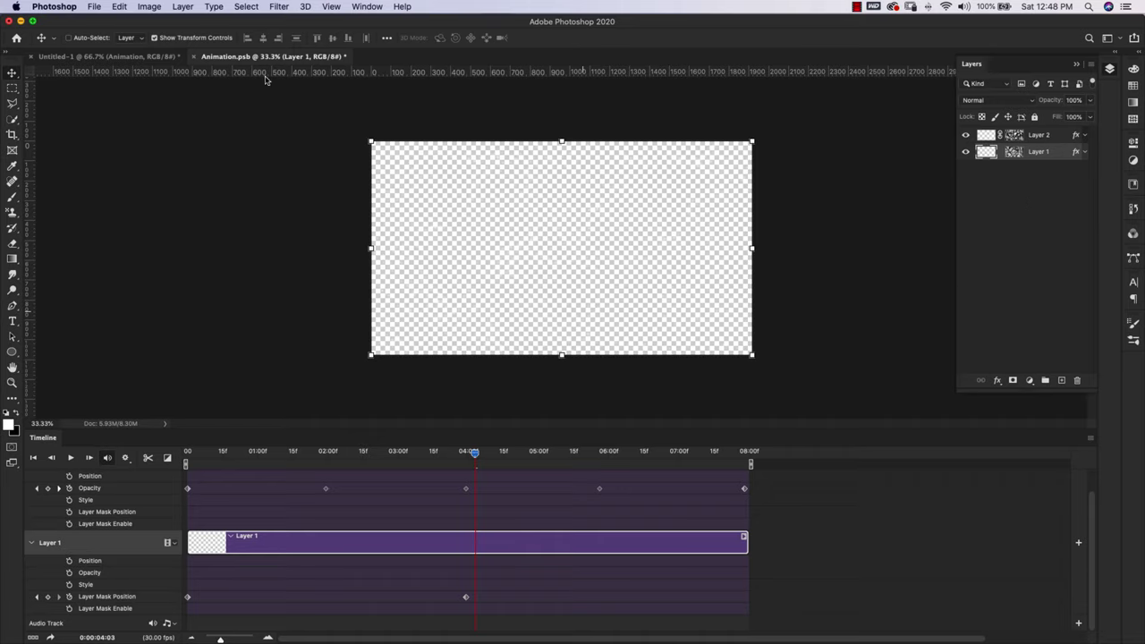
left_click(193, 57)
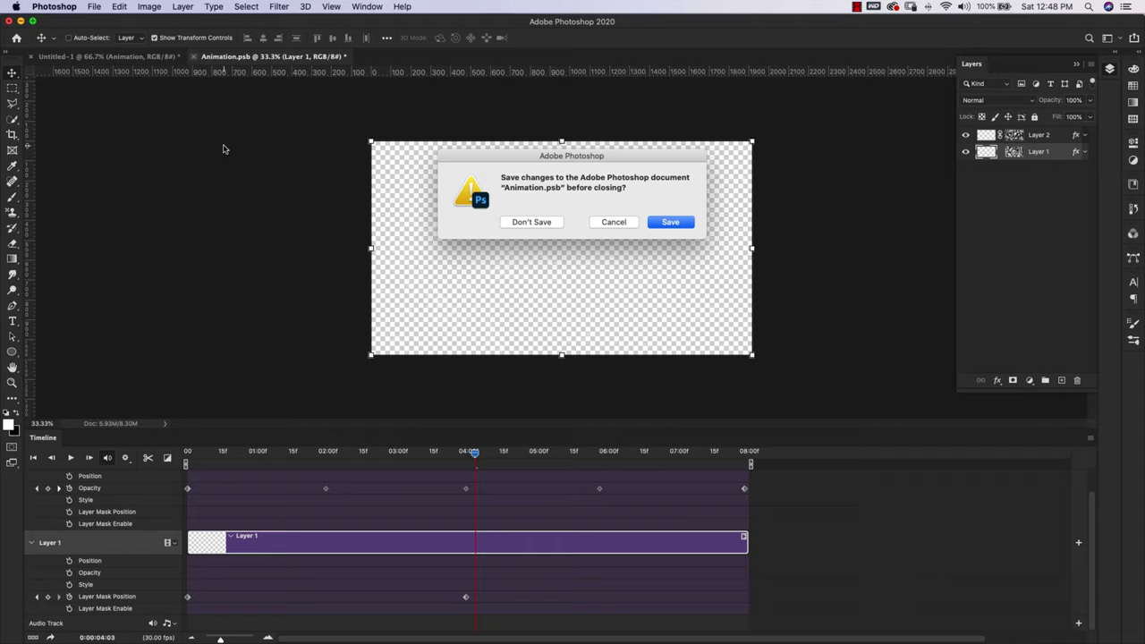
left_click(663, 225)
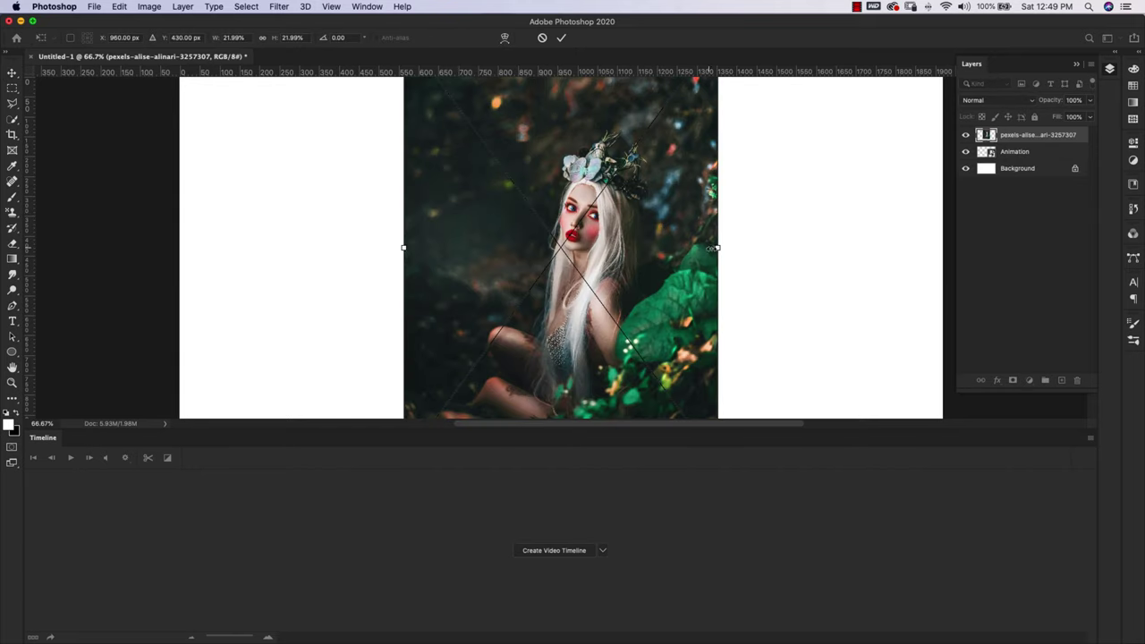
Scale the placed portrait to fill the canvas and move its layer beneath Animation
key("Return")
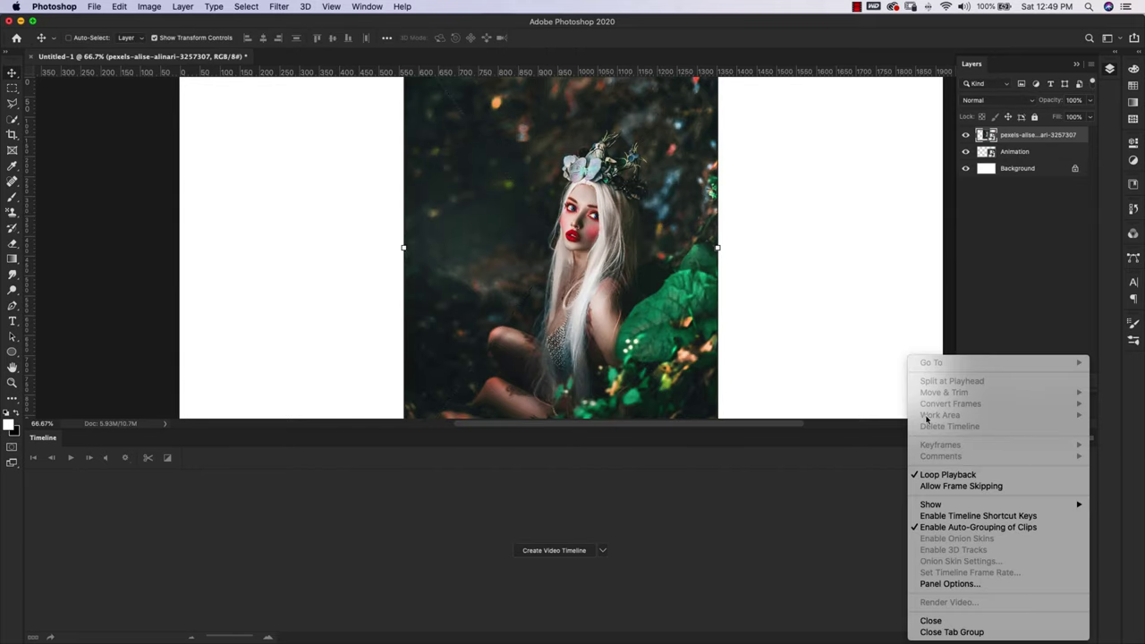
left_click(930, 620)
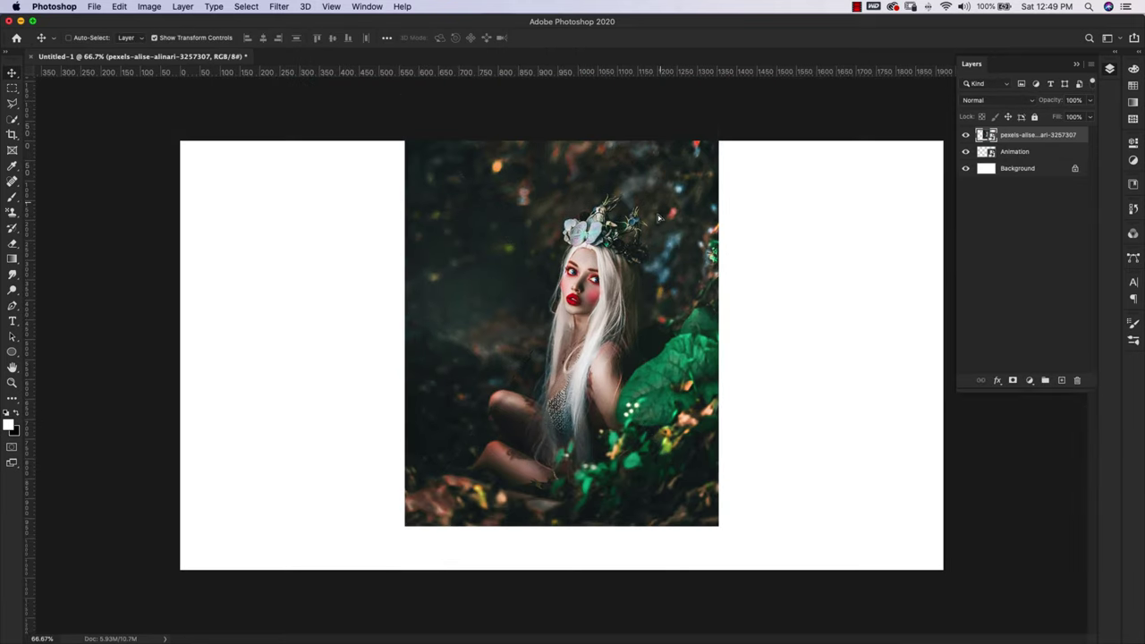
left_click_drag(664, 213, 663, 260)
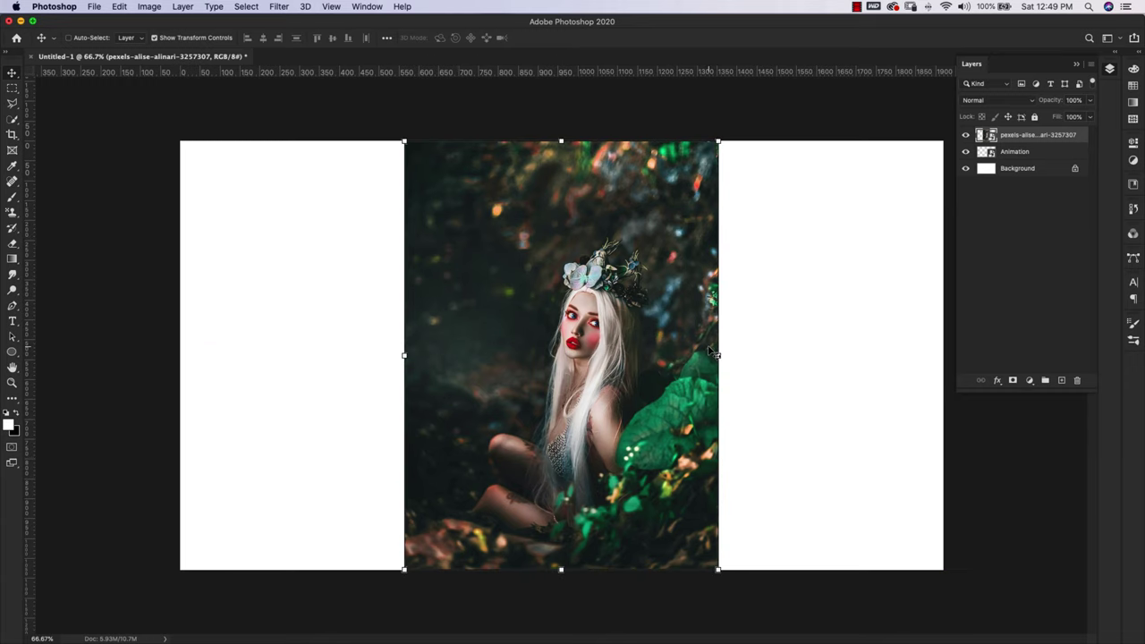
left_click_drag(713, 350, 942, 377)
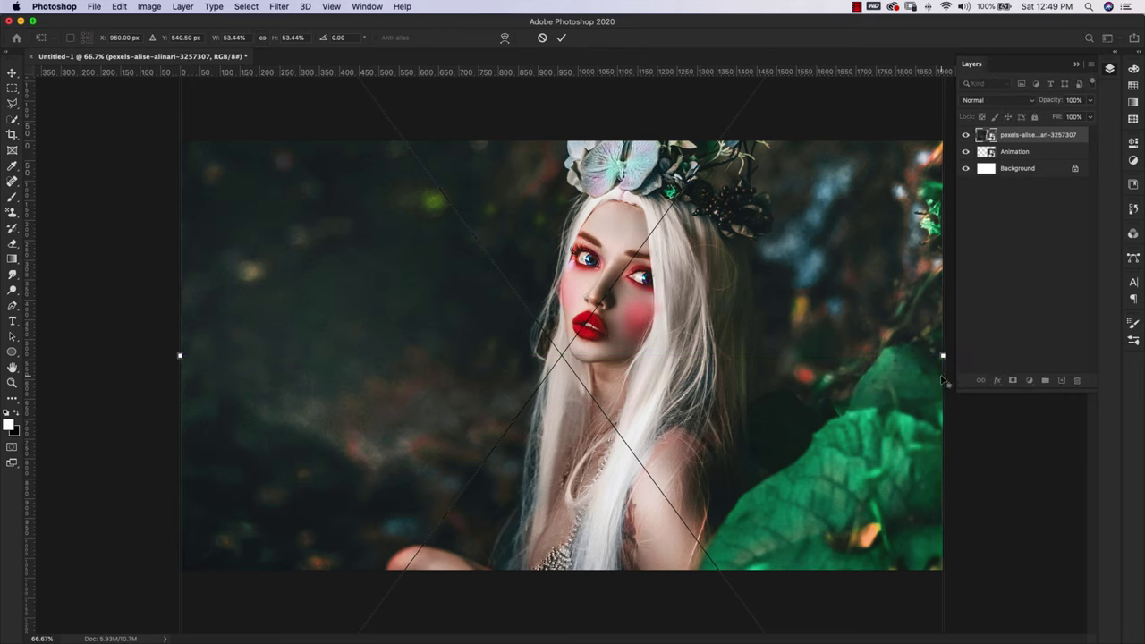
left_click_drag(881, 287, 879, 365)
key("Return")
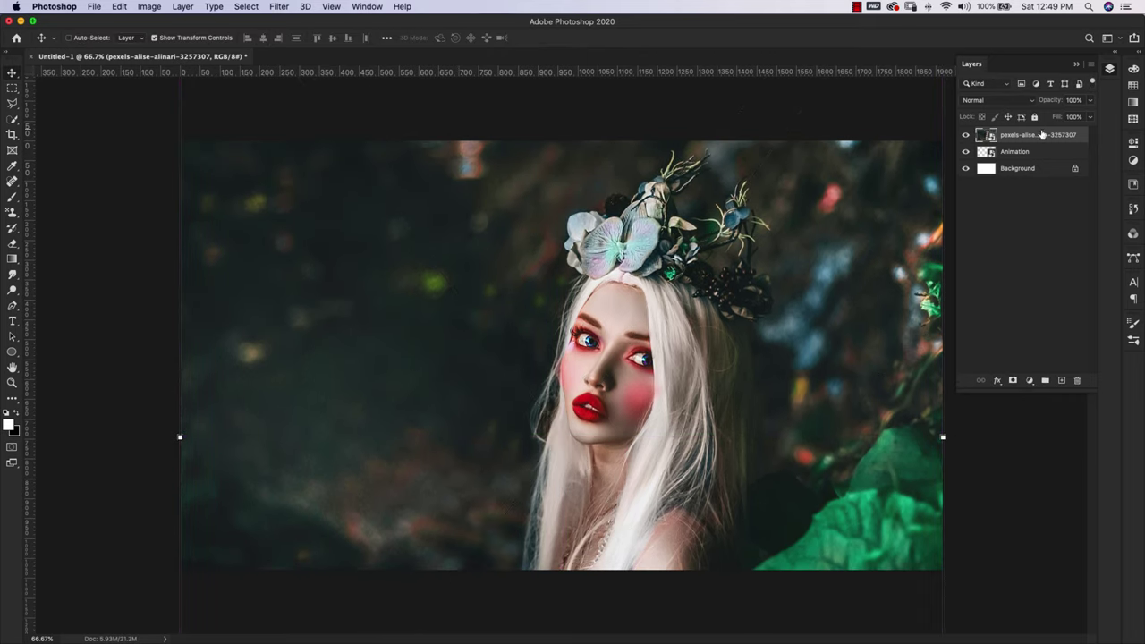
left_click_drag(1014, 136, 1027, 161)
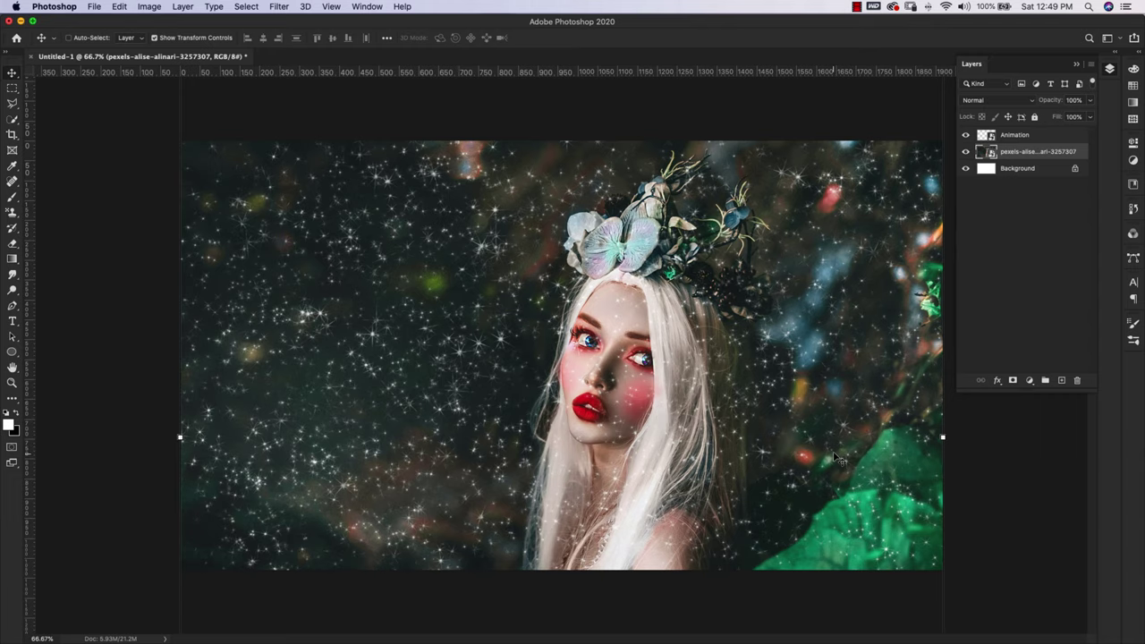
Zoom the canvas out to 33.3% and reopen the Timeline panel
left_click(973, 141)
key("z")
left_click(859, 447, "alt")
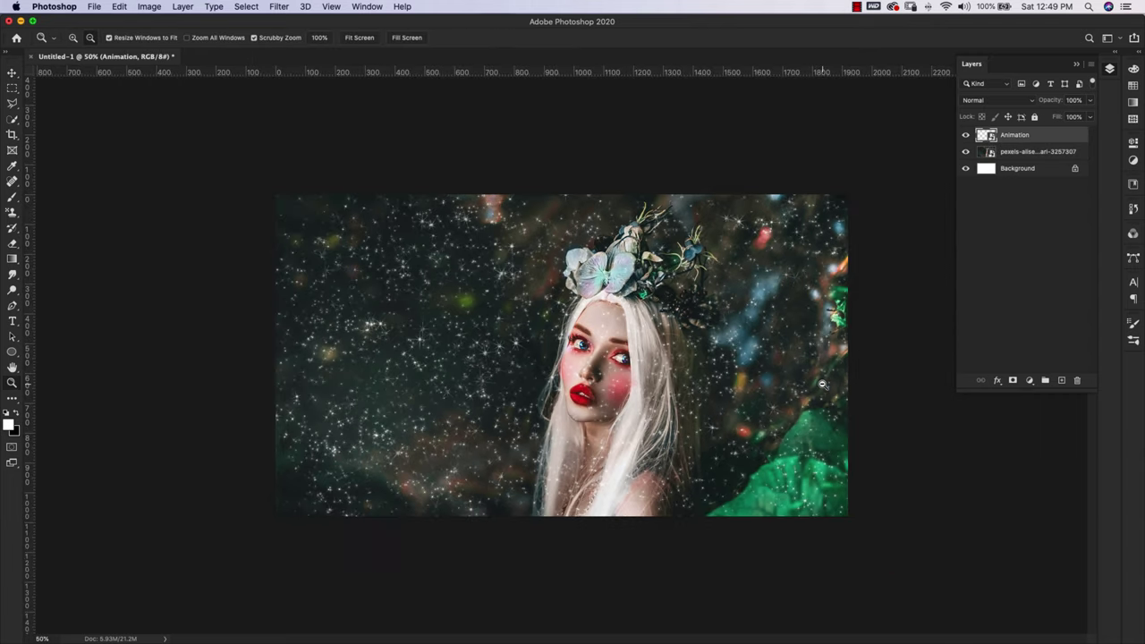
left_click(824, 385, "alt")
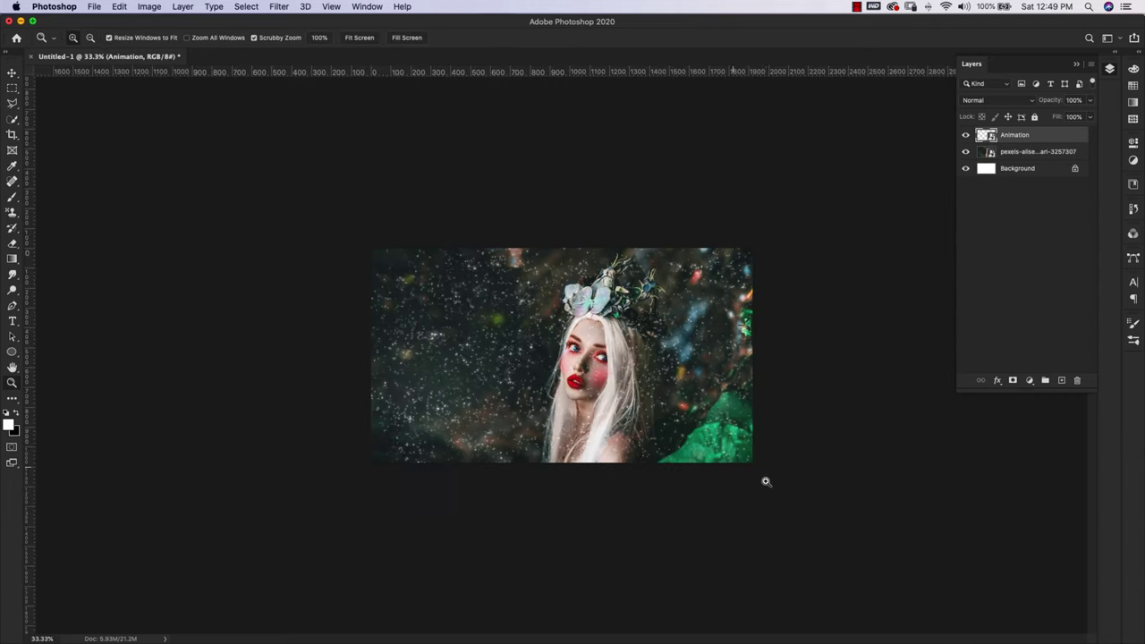
left_click(357, 7)
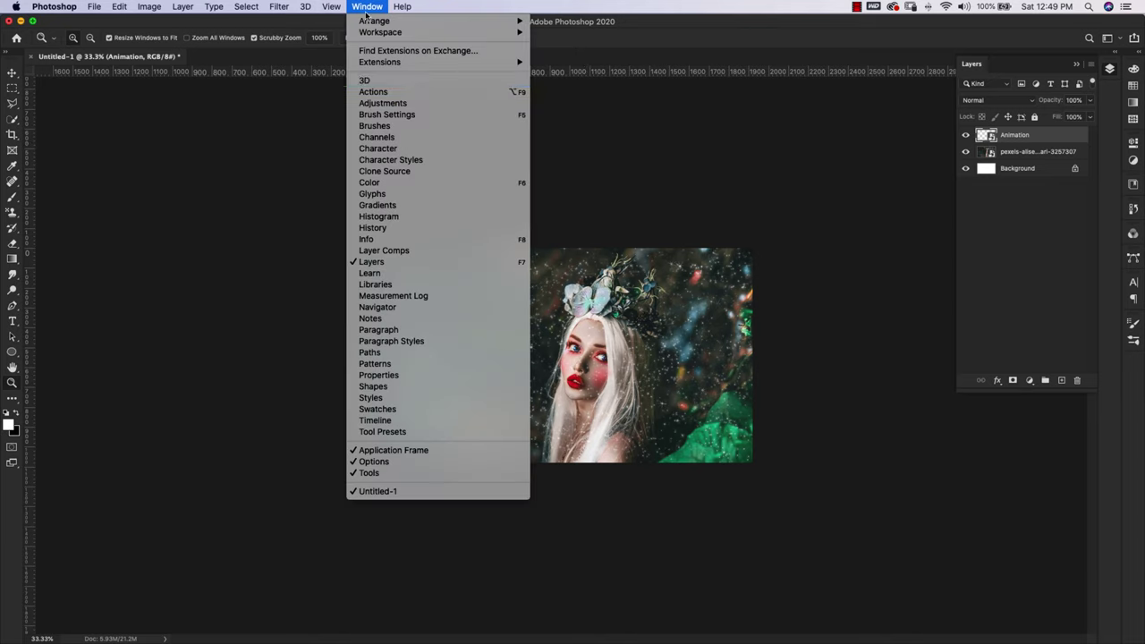
left_click(403, 424)
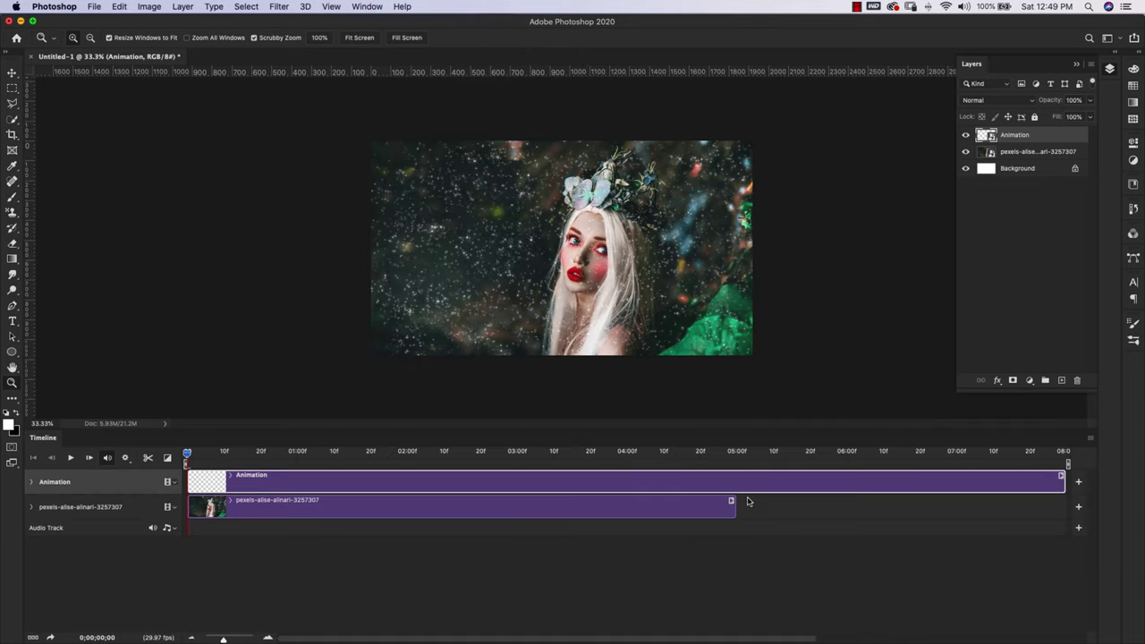
Extend the portrait clip to the 8-second track end and play the preview
left_click(732, 505)
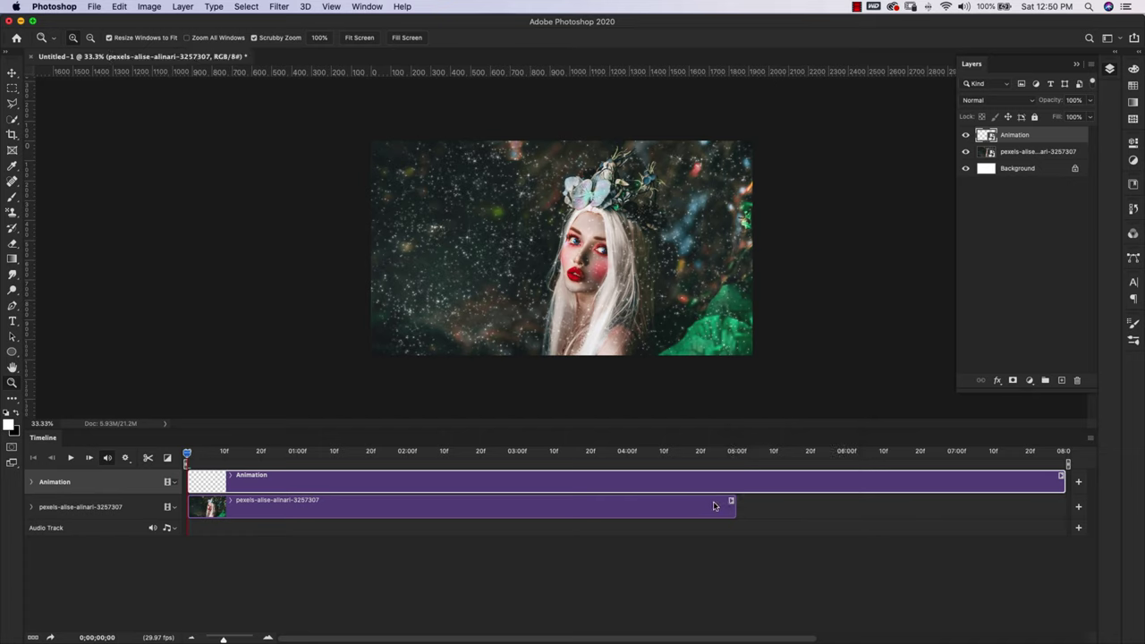
left_click(1003, 153)
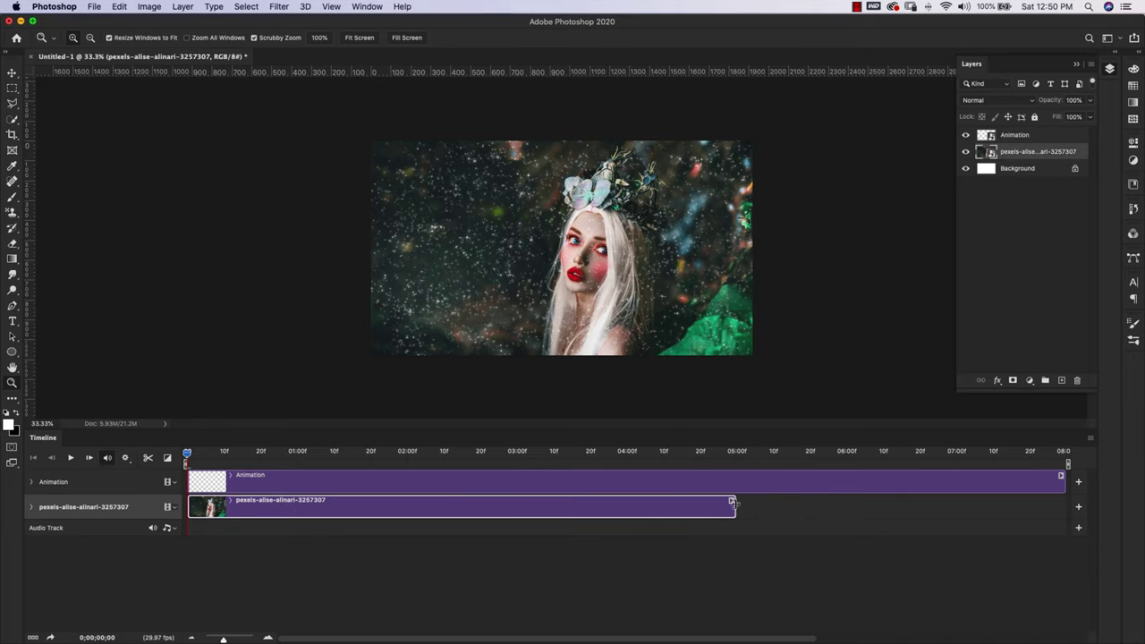
left_click_drag(732, 502, 1067, 505)
left_click(987, 557)
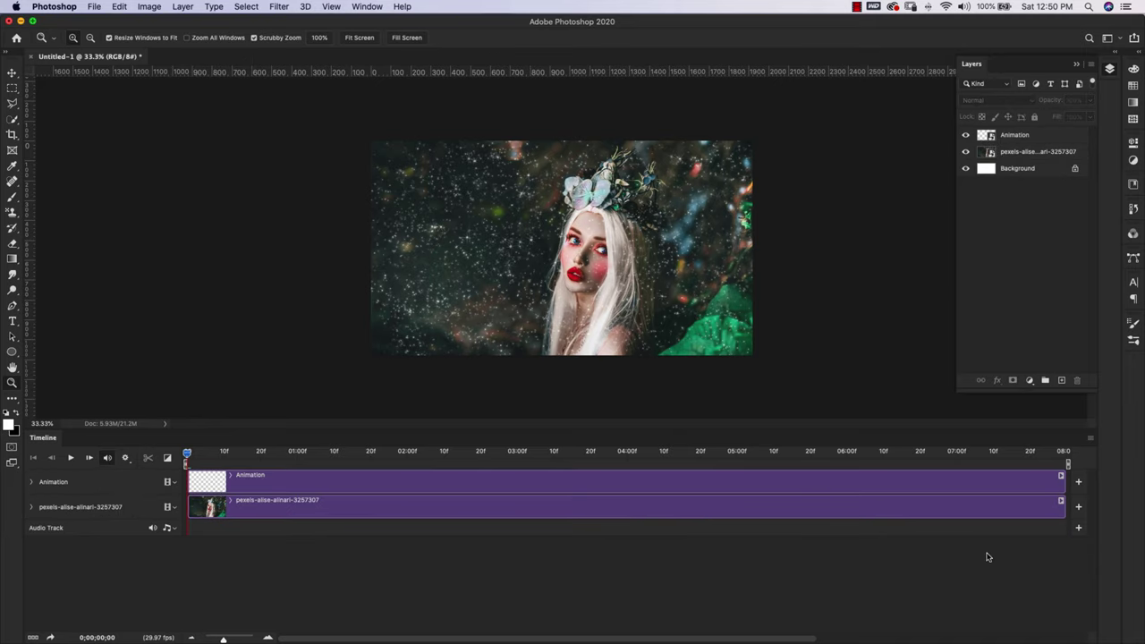
left_click(72, 458)
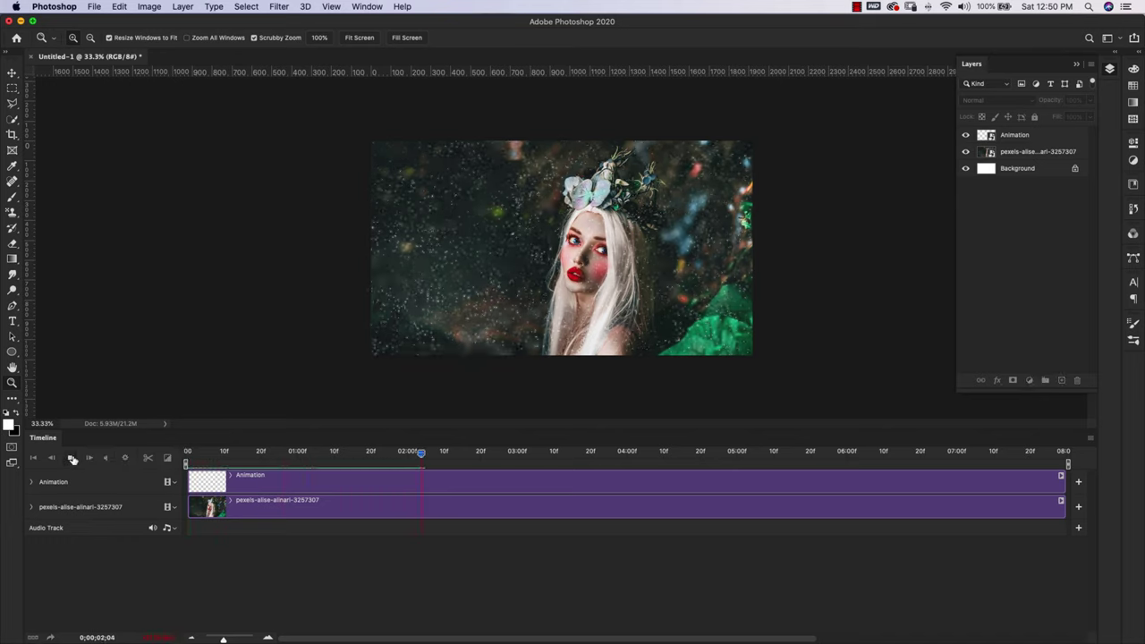
Stop the preview and add a layer mask to the Animation layer
left_click(73, 458)
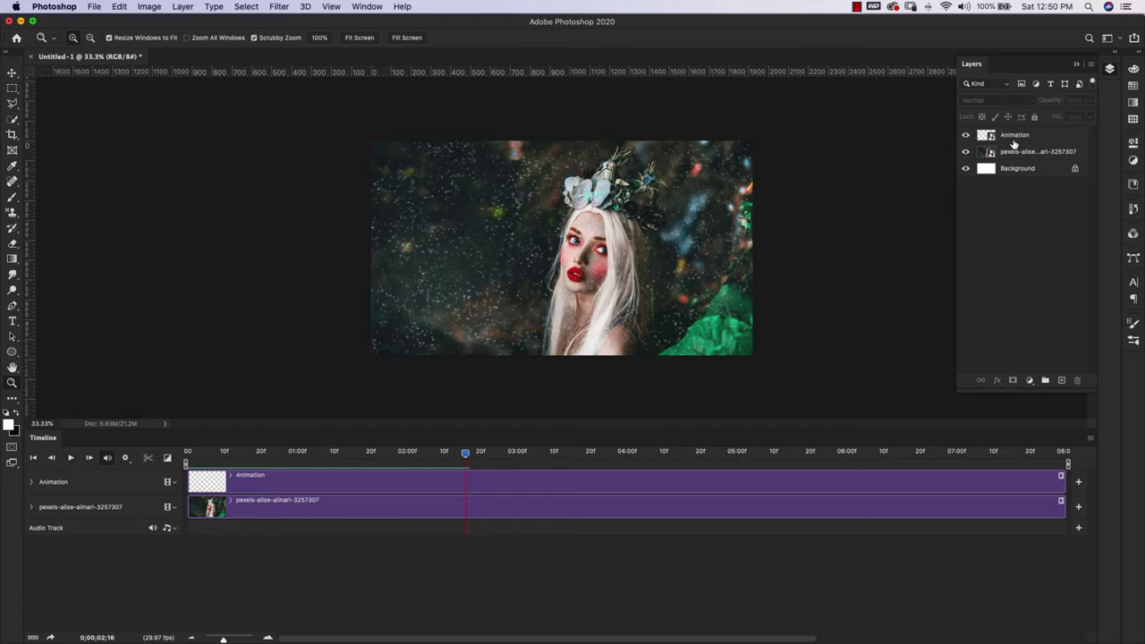
left_click(1020, 137)
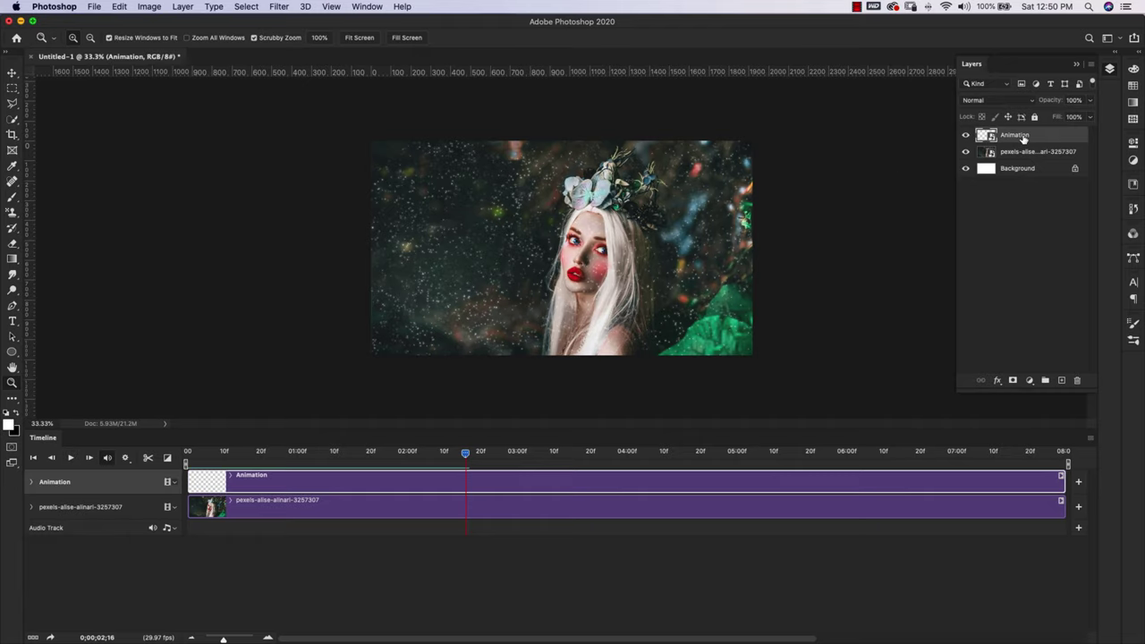
left_click(1013, 381)
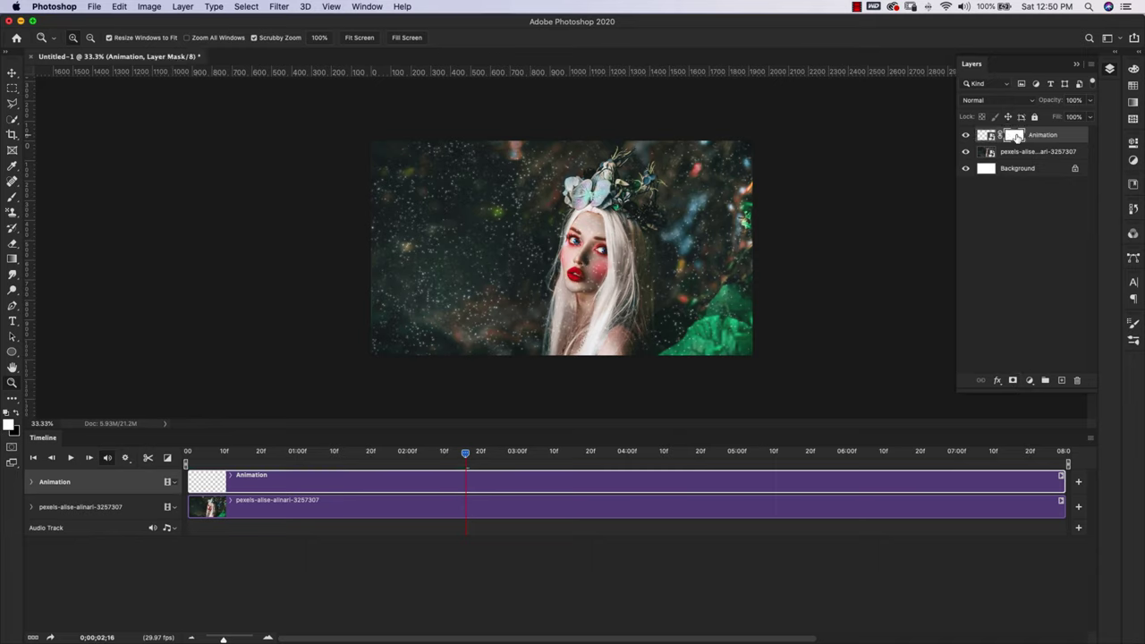
Choose a soft round brush from Default Brushes and make black the painting colour
key("b")
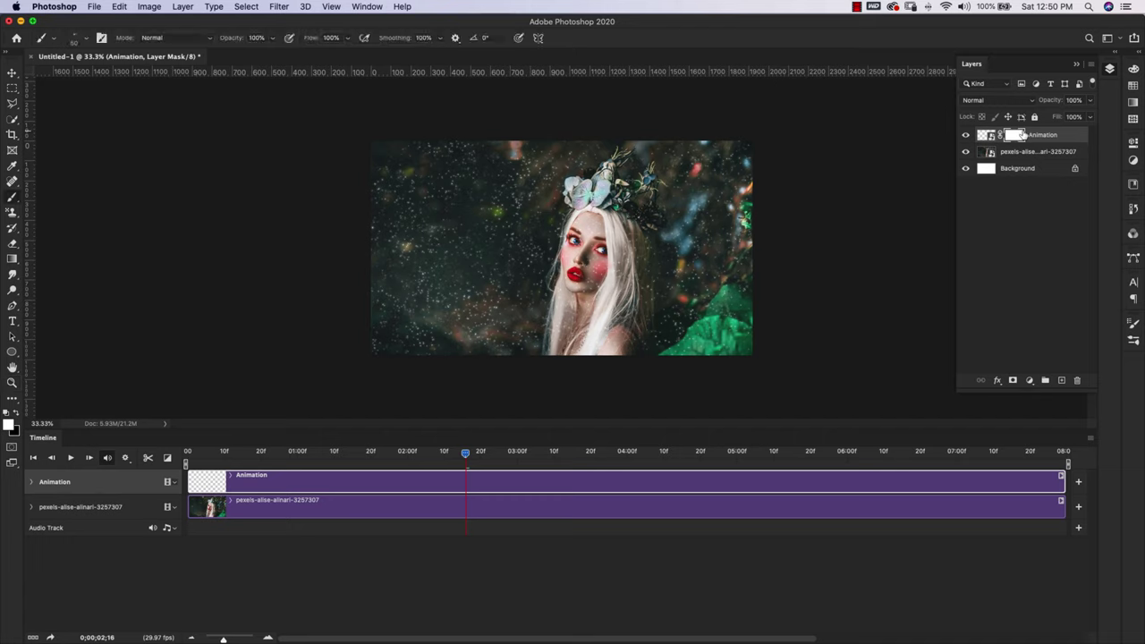
left_click(1134, 343)
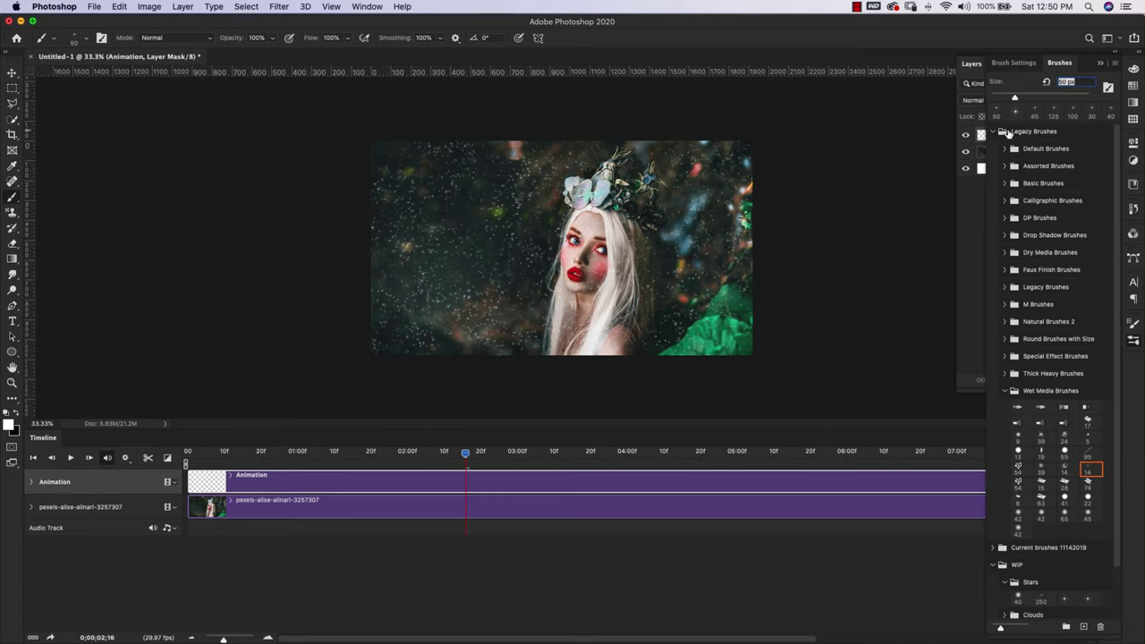
left_click(1005, 148)
left_click(1040, 165)
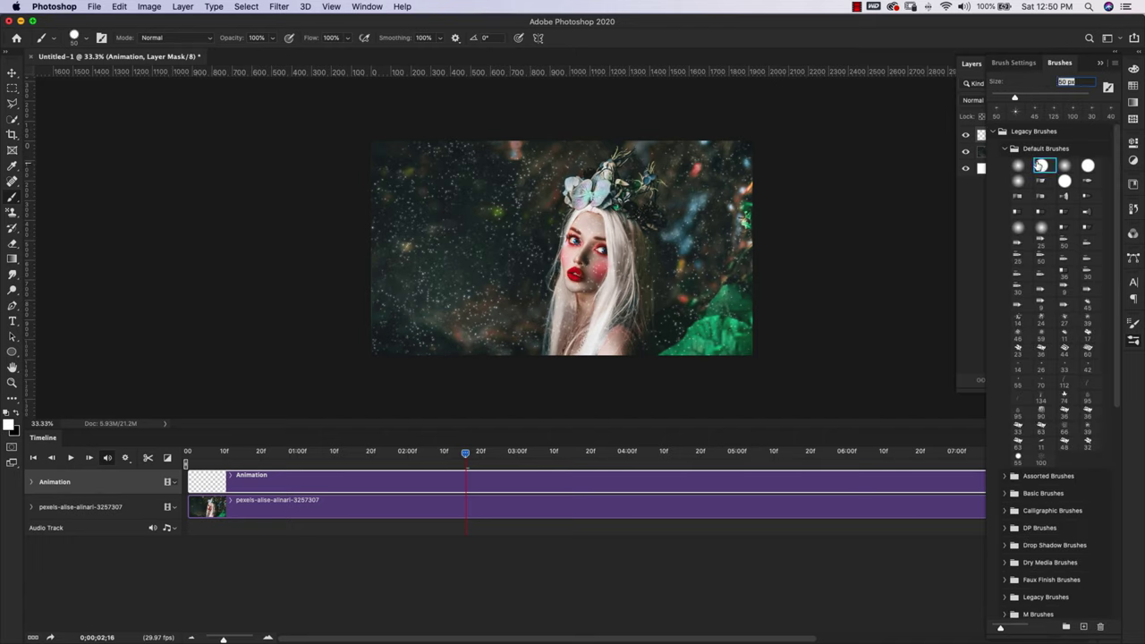
left_click(1101, 62)
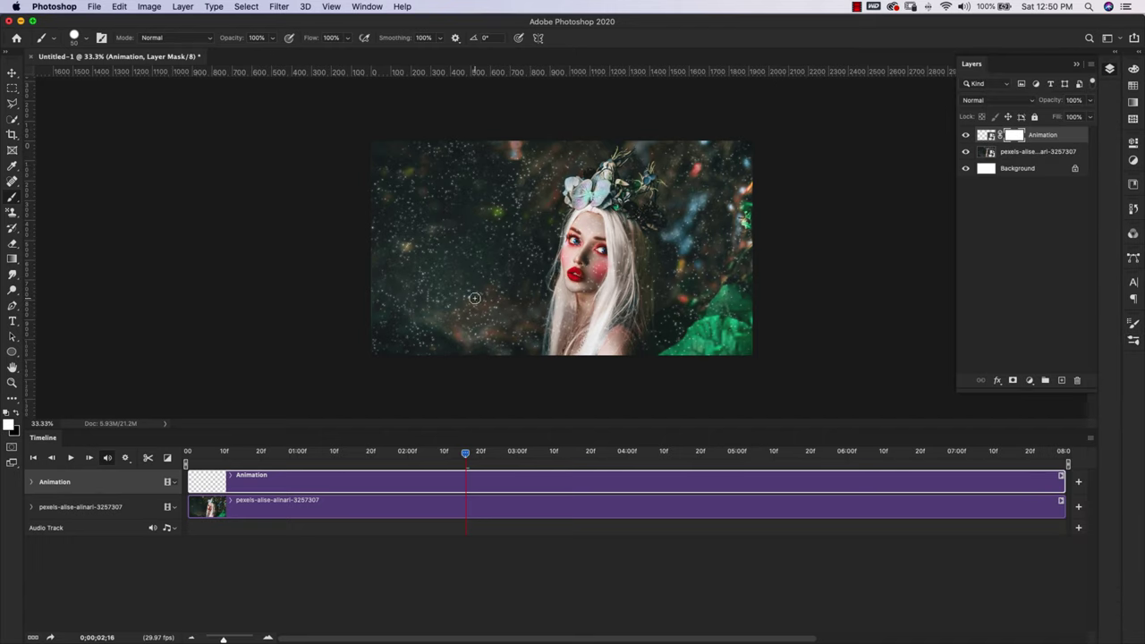
key("x")
Preview the masked animation, view the Render Video settings, then pause Example.mp4 in QuickTime
left_click(70, 458)
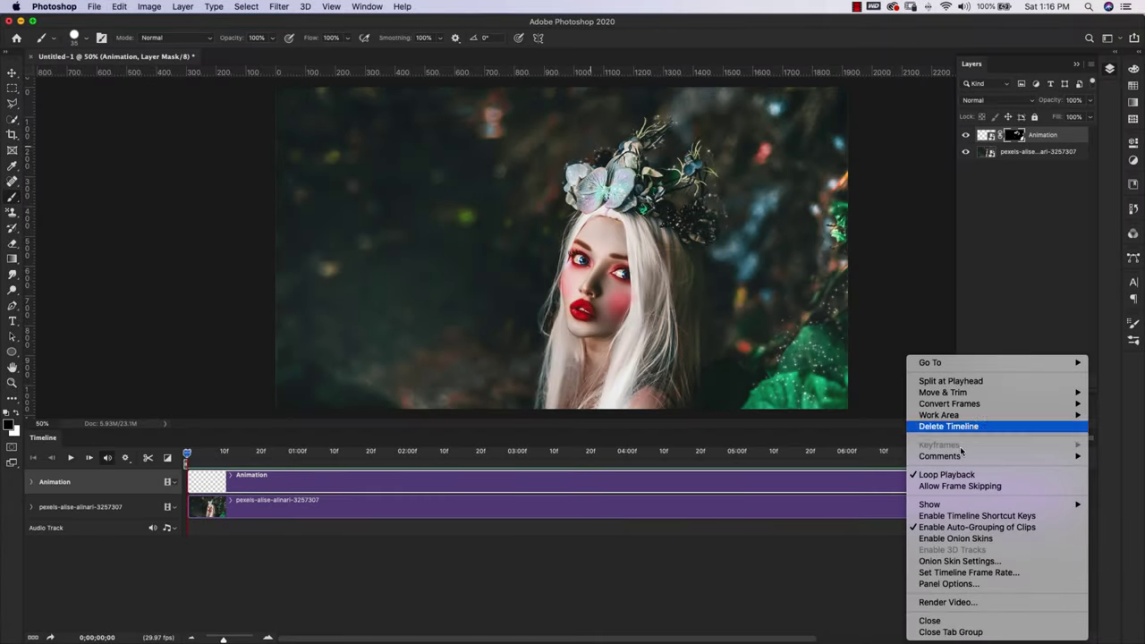
left_click(1025, 602)
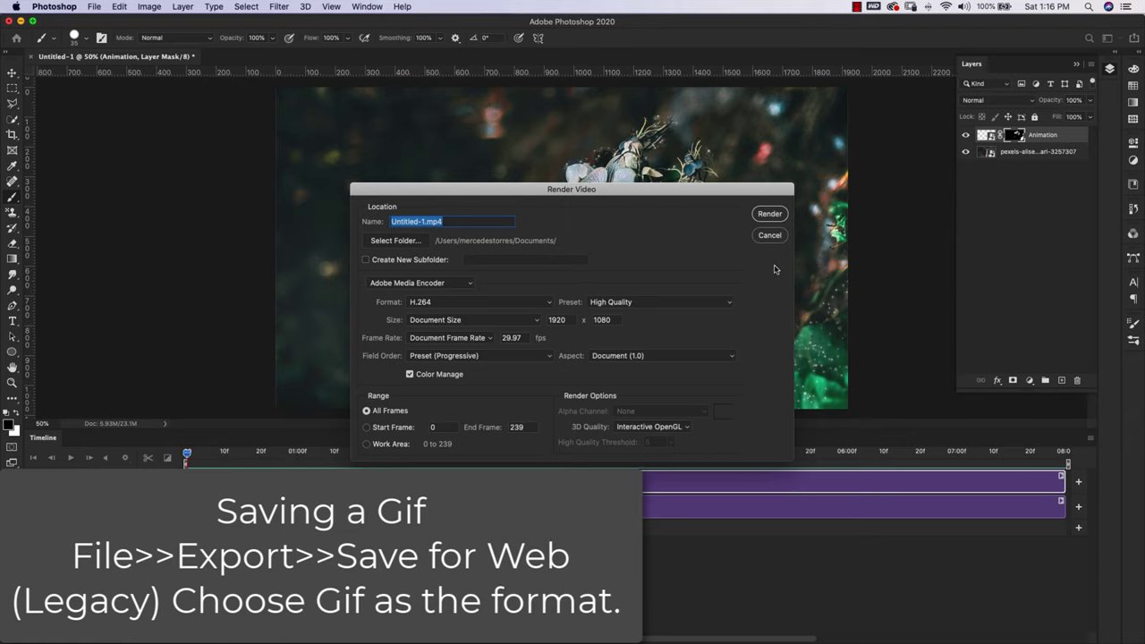
left_click(770, 236)
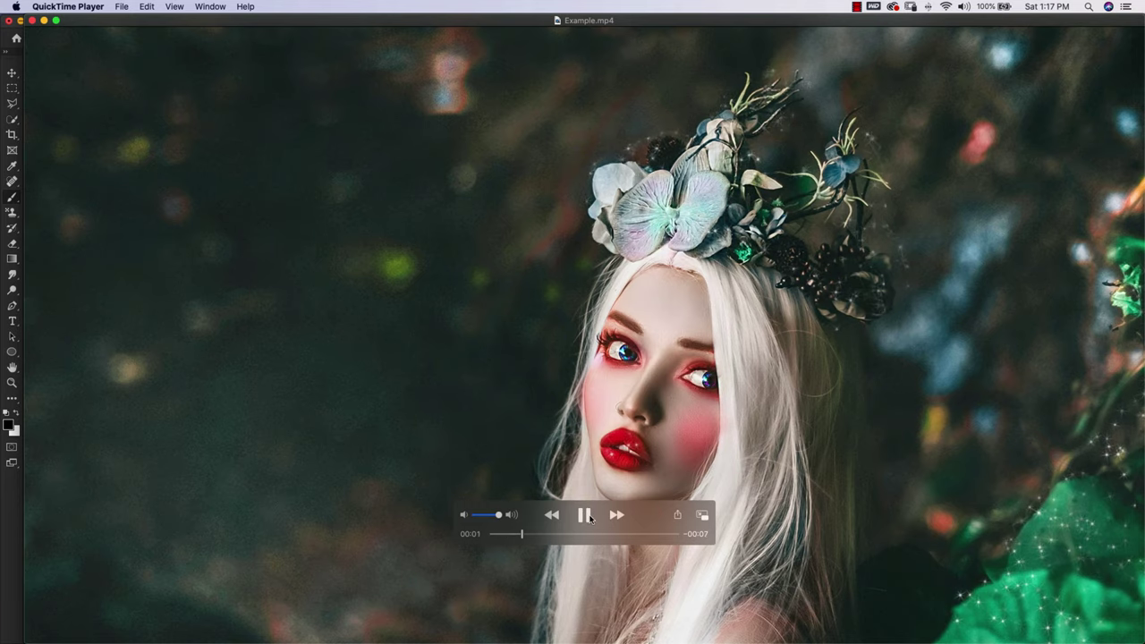
left_click(584, 515)
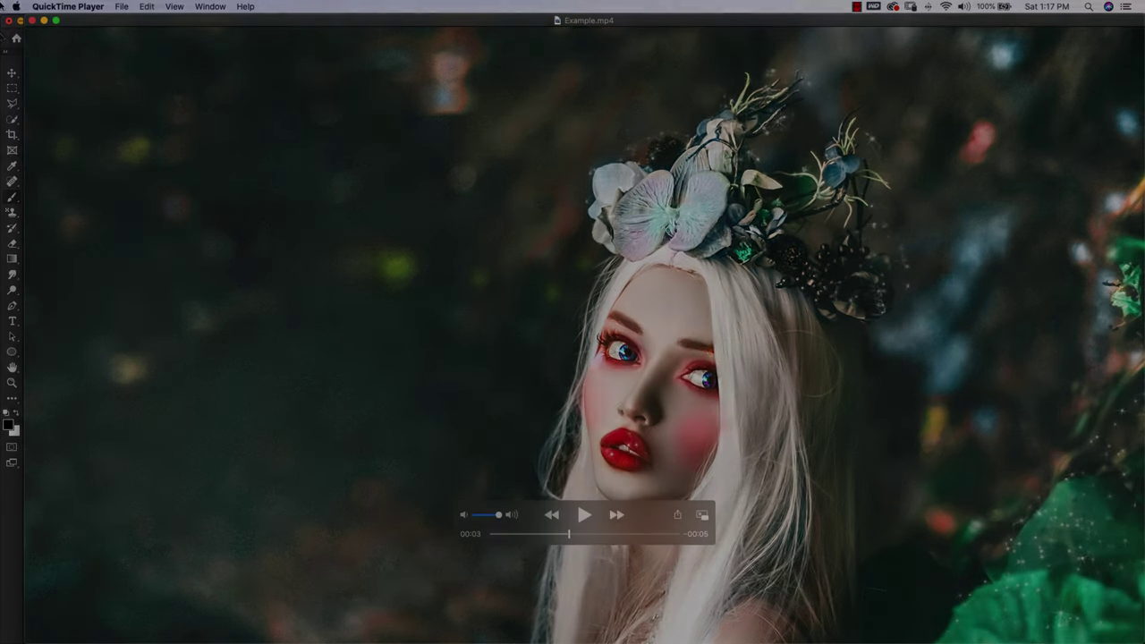